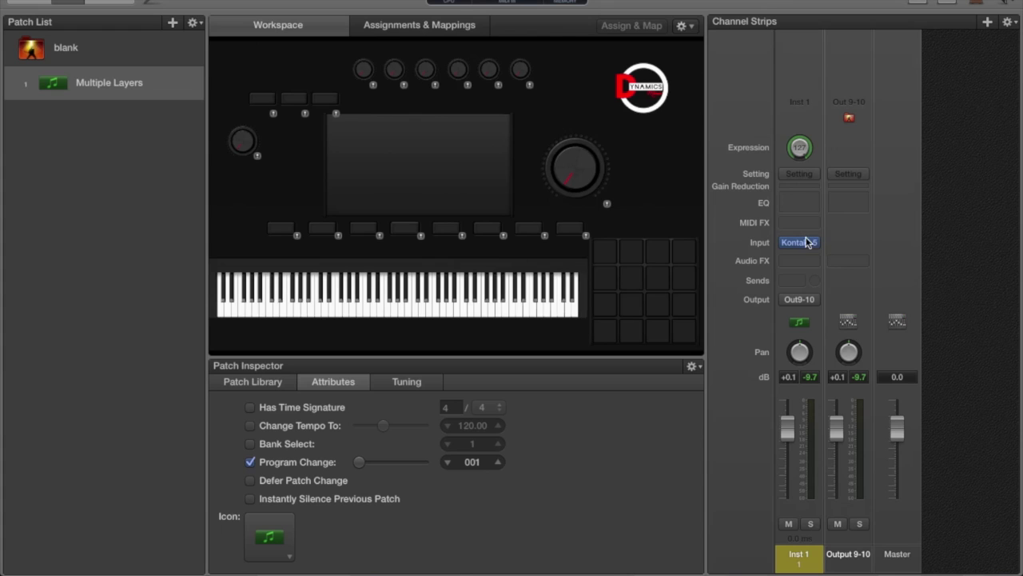
- Load Kontakt 5 Multi Output on Inst 1, bringing up Scarbee Mark I - Stretch Tuned
left_click(812, 245)
mouse_move(812, 246)
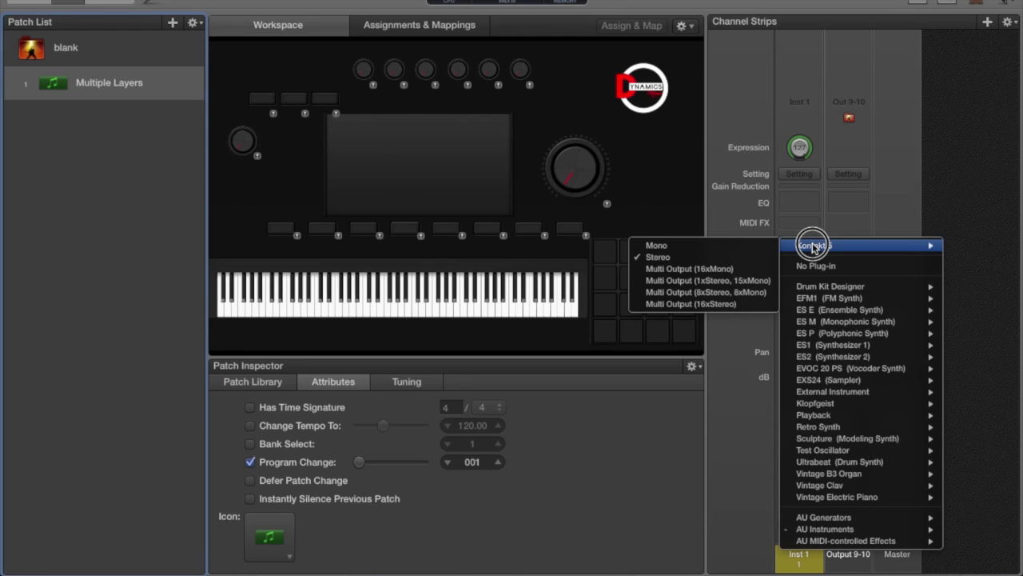
left_click(675, 247)
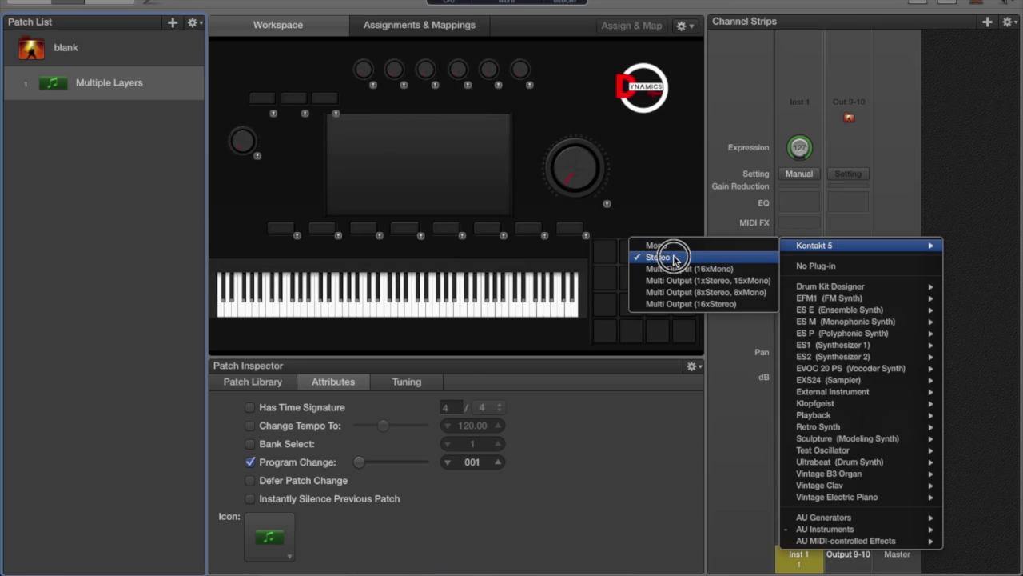
left_click(675, 304)
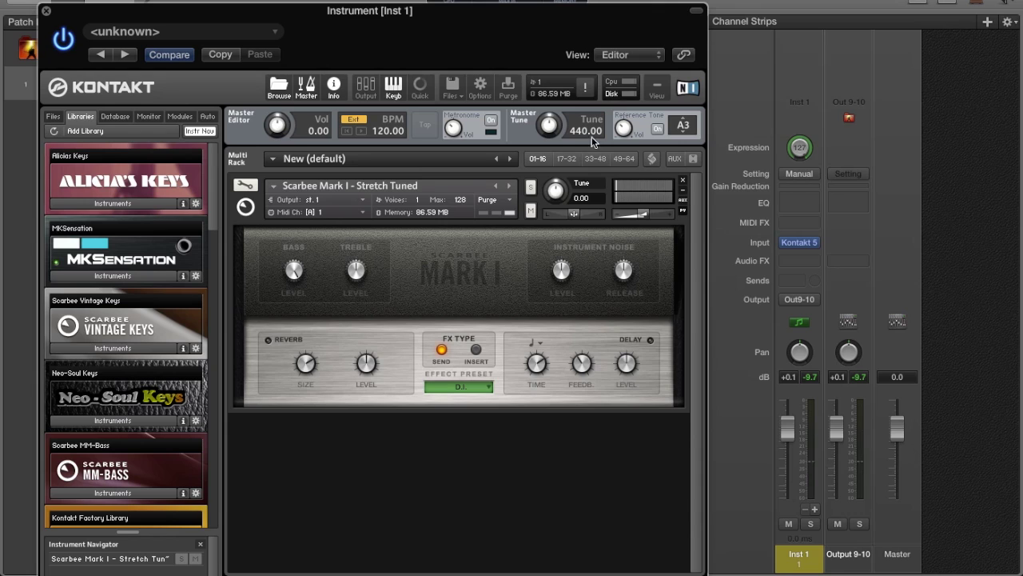
- Drag Gospel Shout.nki from MKSensation and Alicia's Keys.nki from the Libraries into the rack
left_click(103, 275)
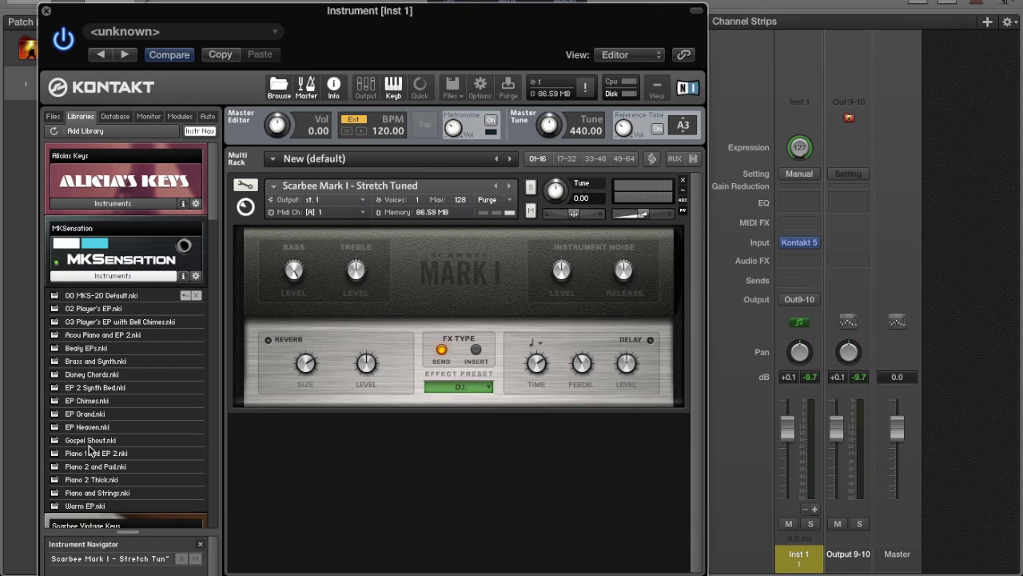
left_click_drag(88, 441, 266, 448)
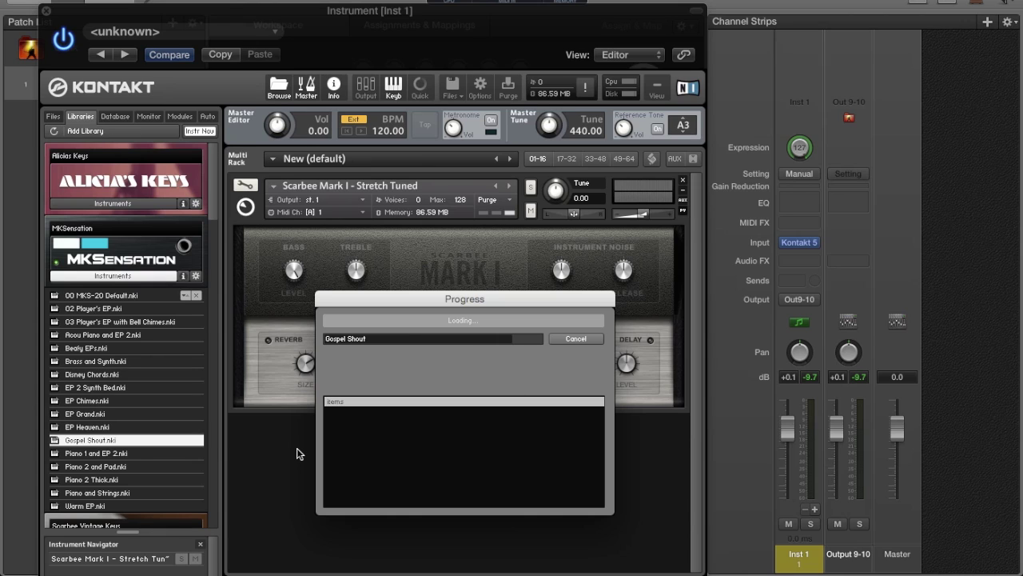
left_click(112, 276)
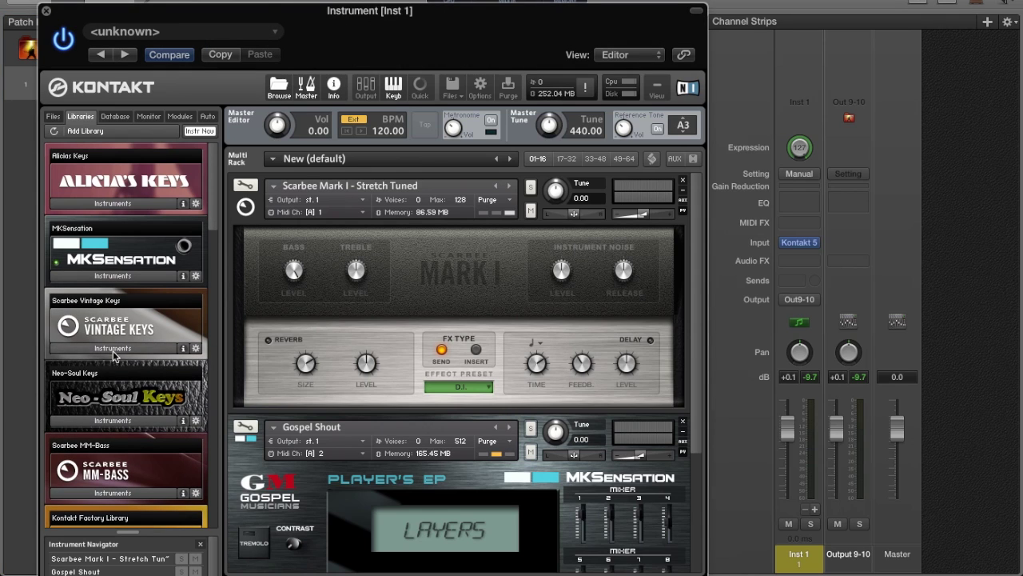
left_click(115, 204)
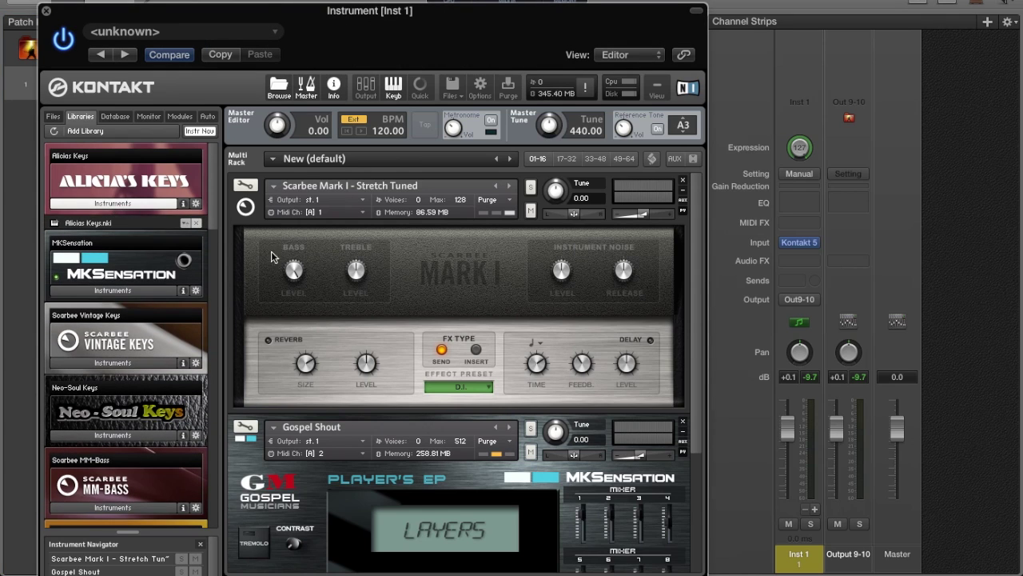
scroll(271, 251, "down", 3)
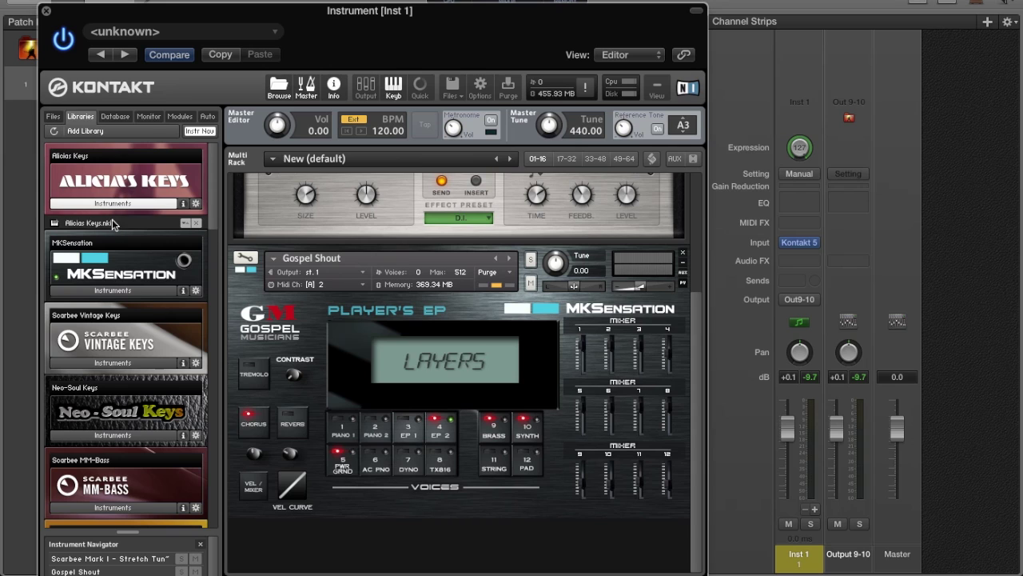
left_click_drag(114, 224, 268, 550)
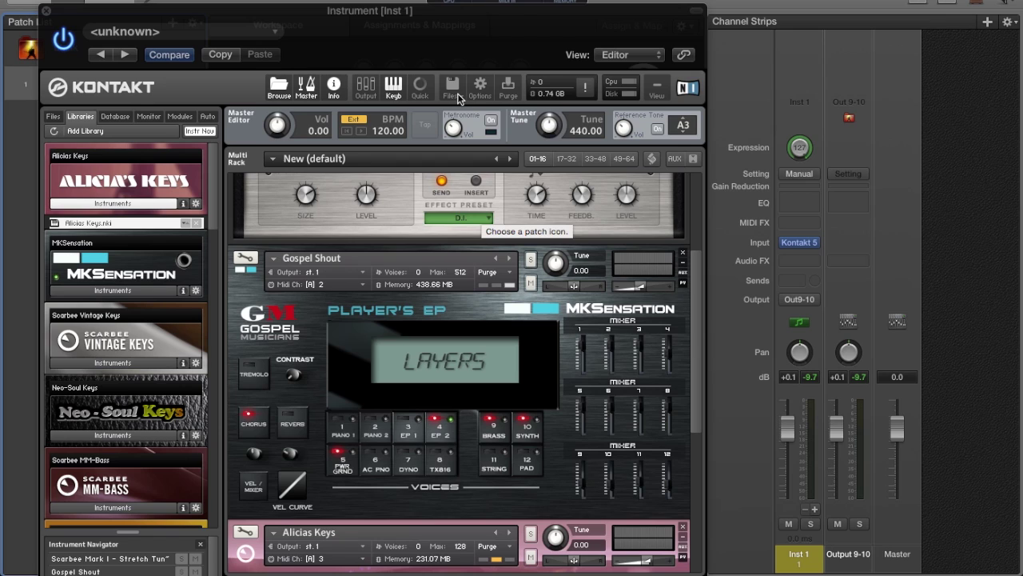
- Load Hugo Bass, Background and Analog into the rack from Load recent
left_click(457, 95)
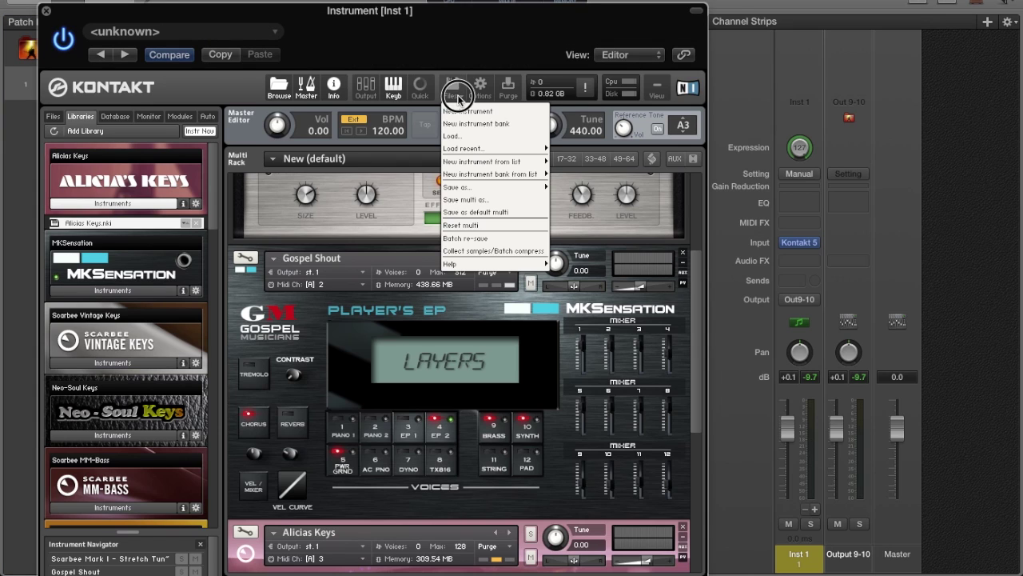
mouse_move(466, 152)
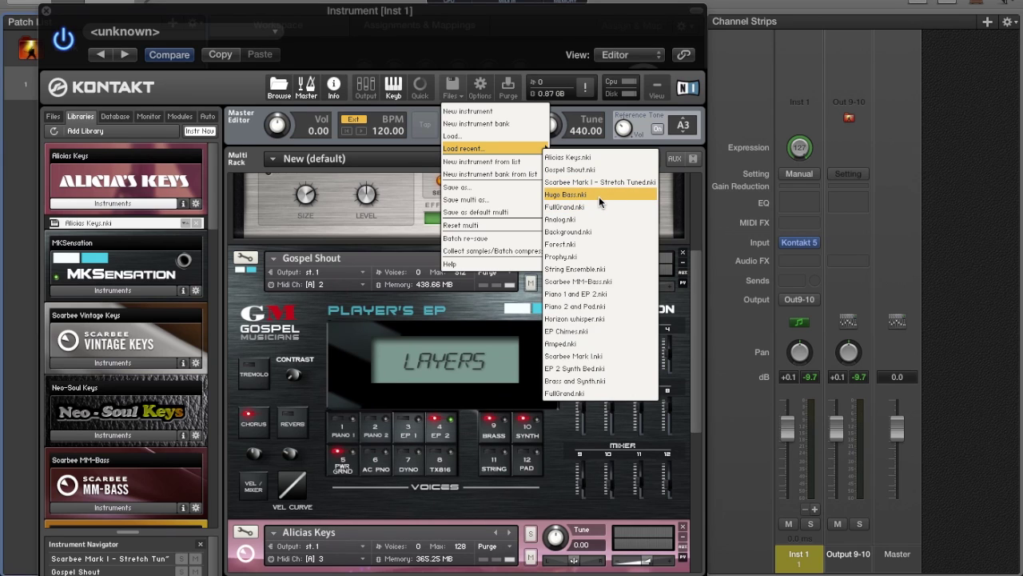
left_click(599, 196)
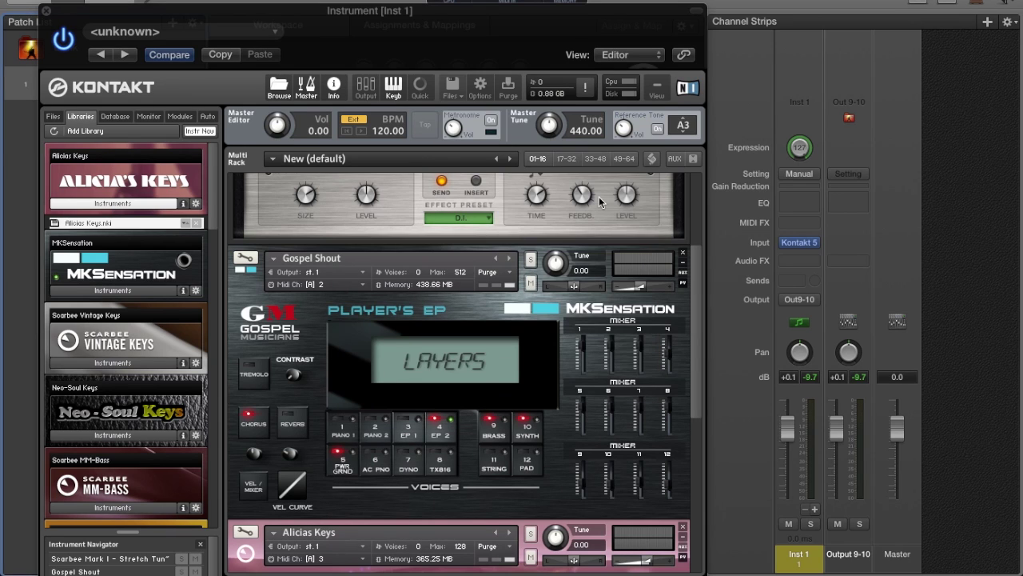
left_click(460, 98)
mouse_move(478, 151)
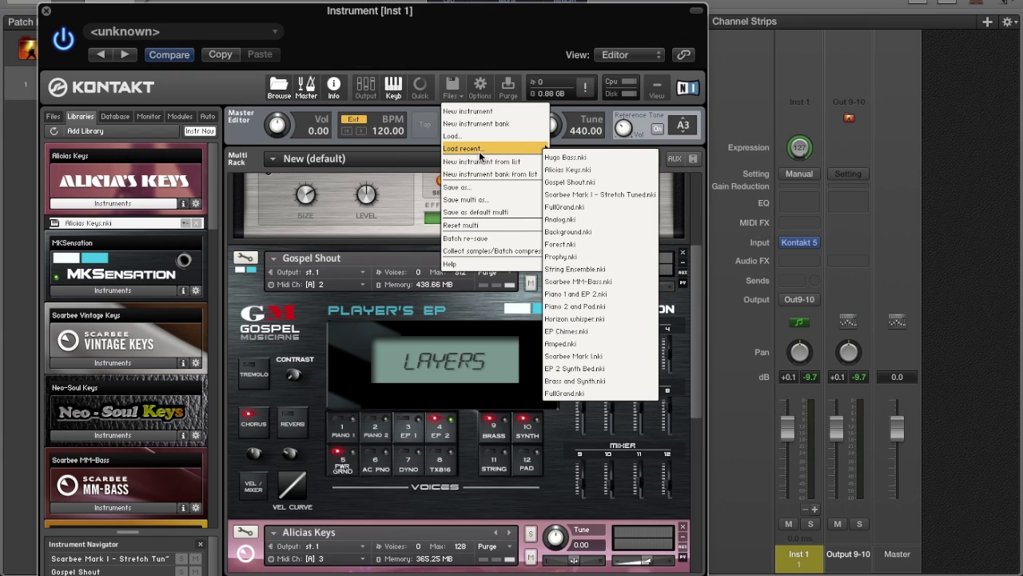
left_click(589, 233)
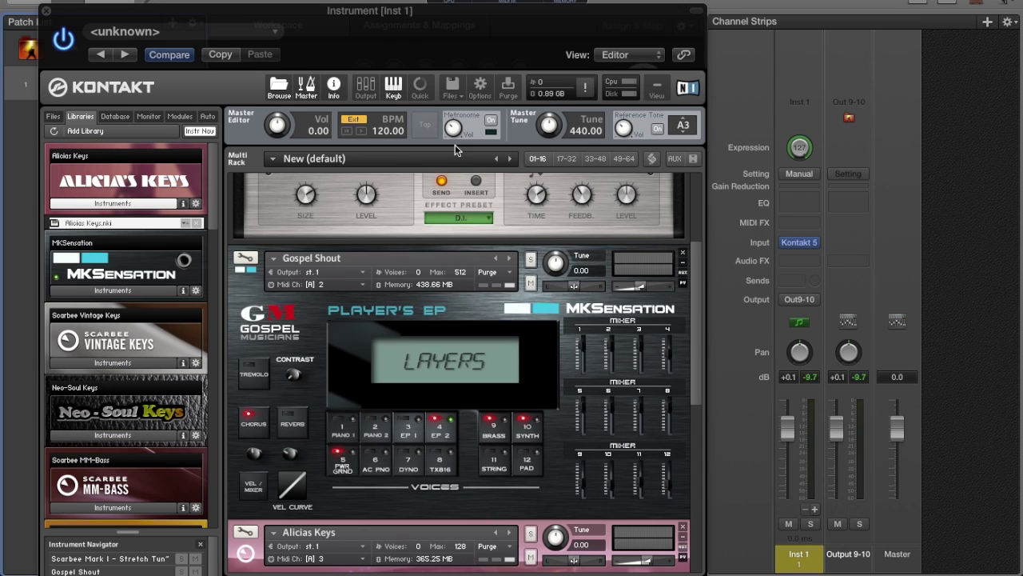
left_click(458, 98)
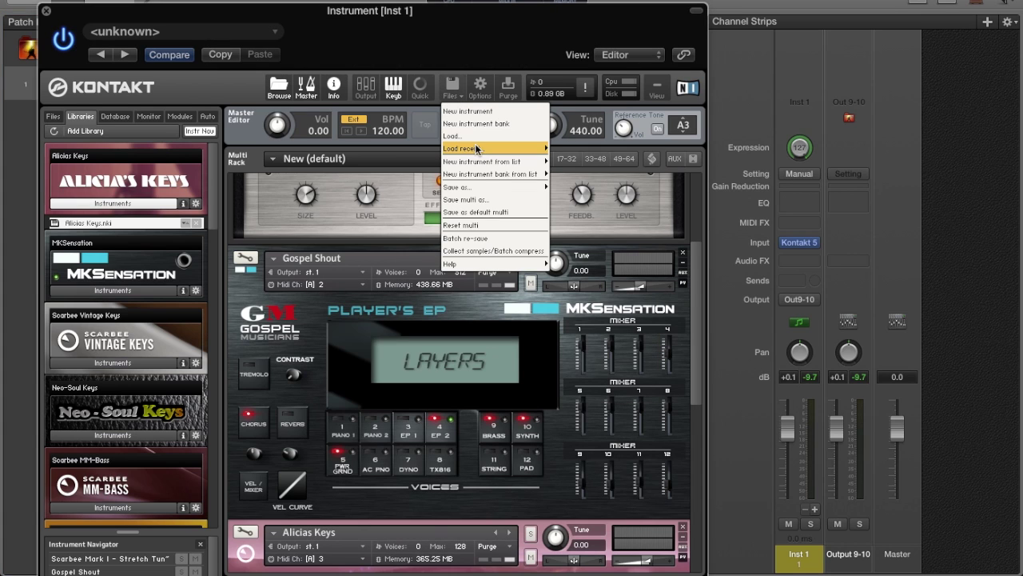
mouse_move(475, 144)
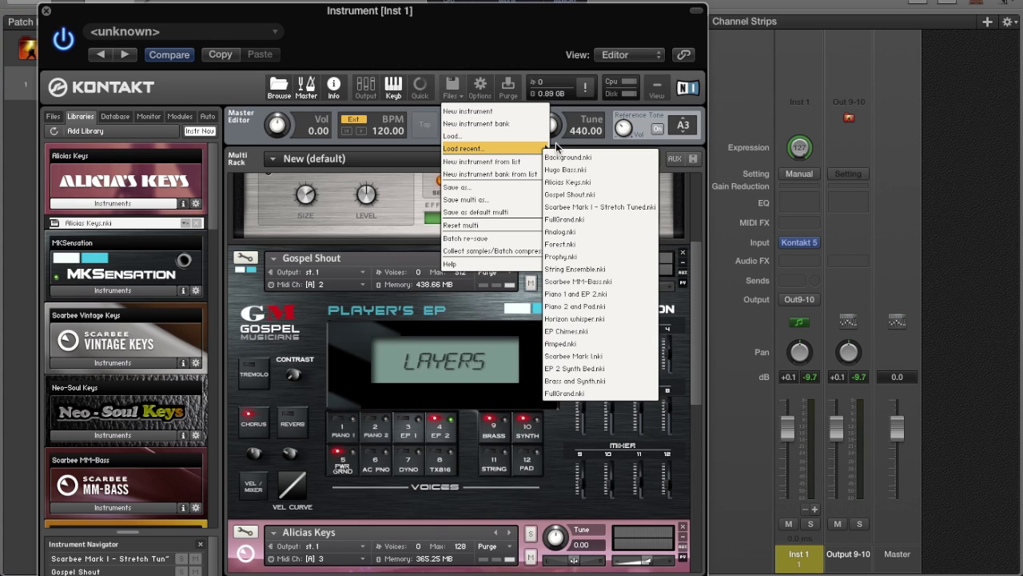
left_click(616, 231)
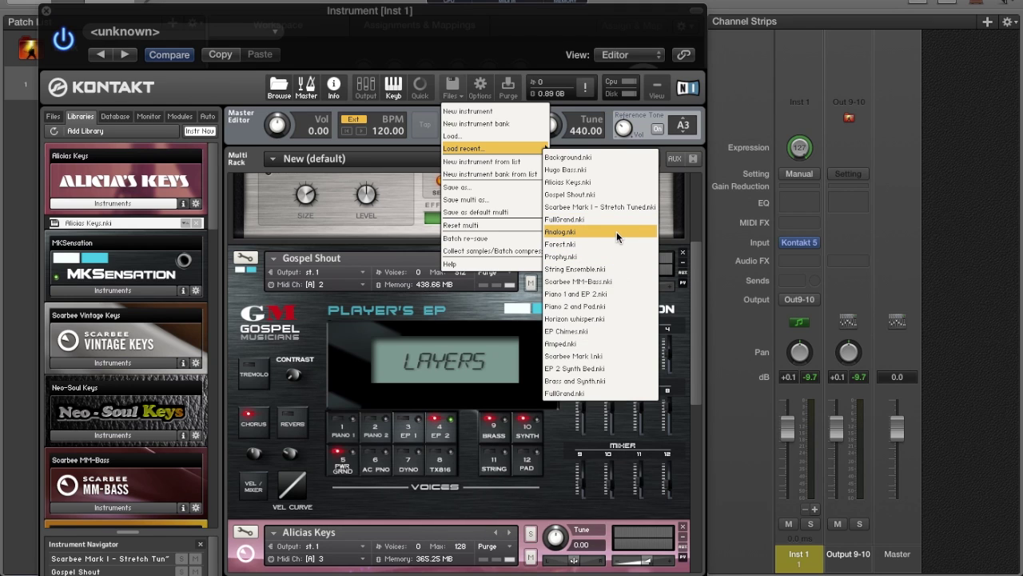
- Load Prophy and Forest into the rack from the recent instruments list
left_click(460, 94)
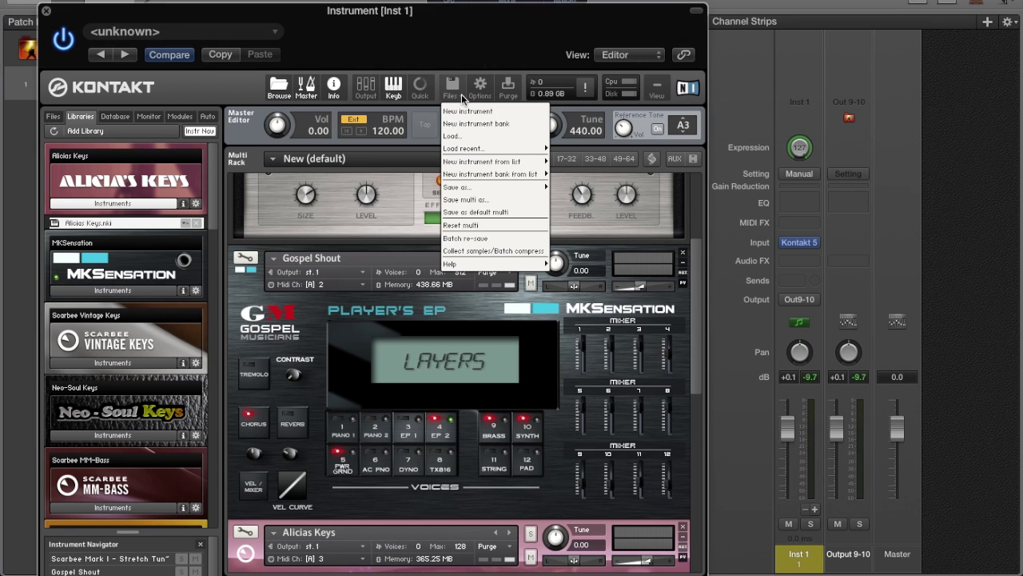
mouse_move(485, 147)
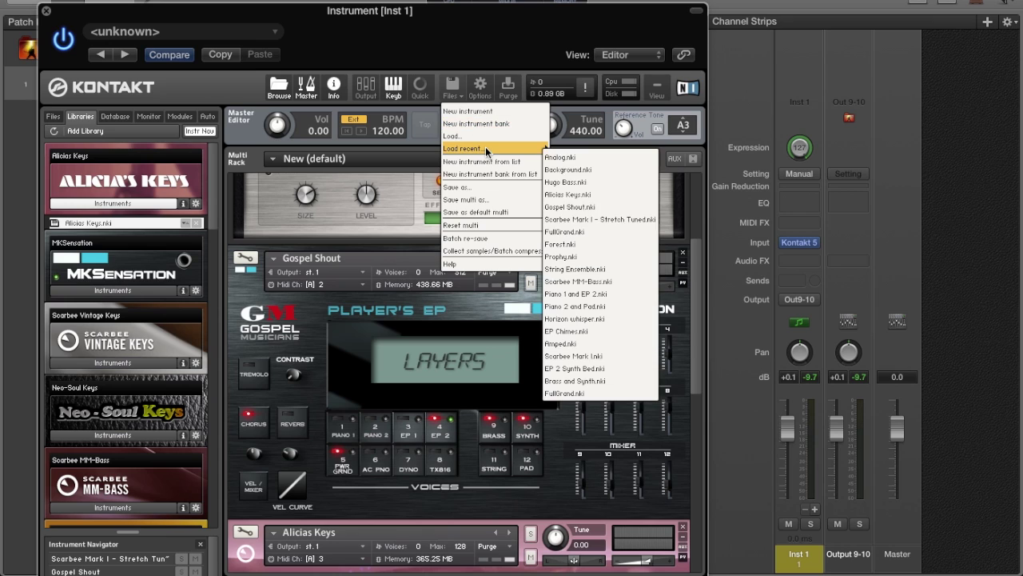
left_click(584, 254)
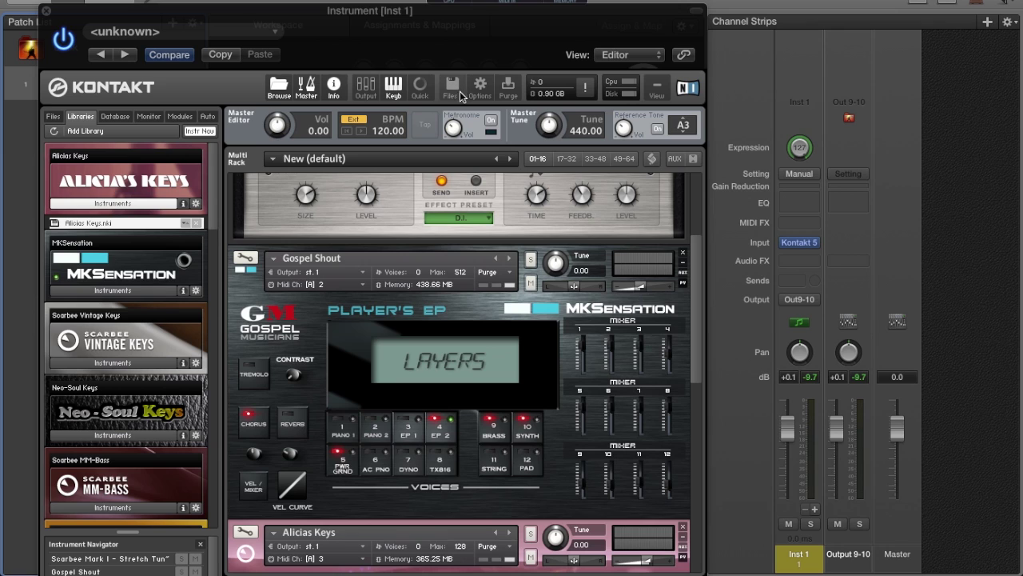
left_click(462, 94)
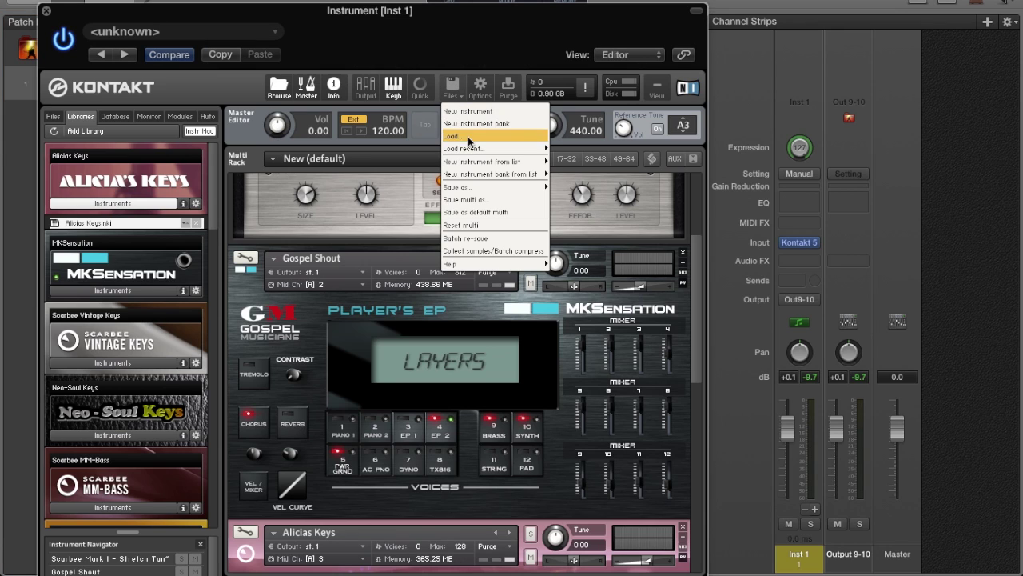
mouse_move(468, 146)
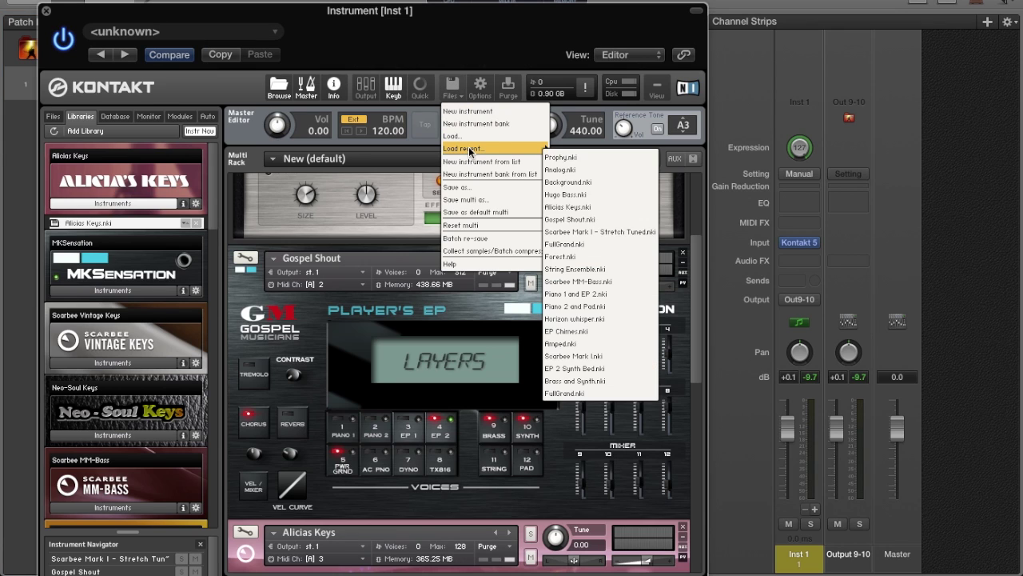
left_click(593, 255)
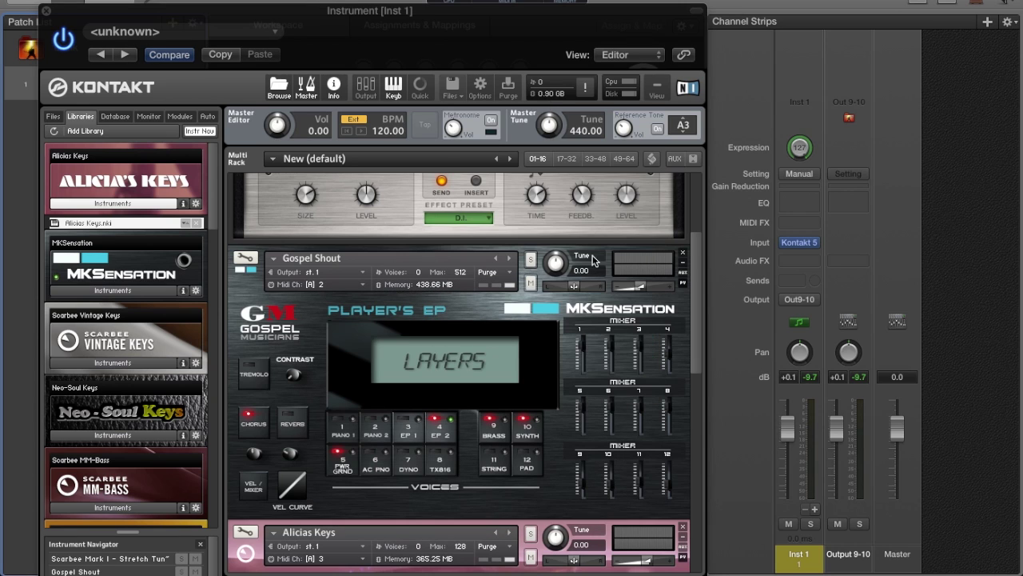
left_click(462, 93)
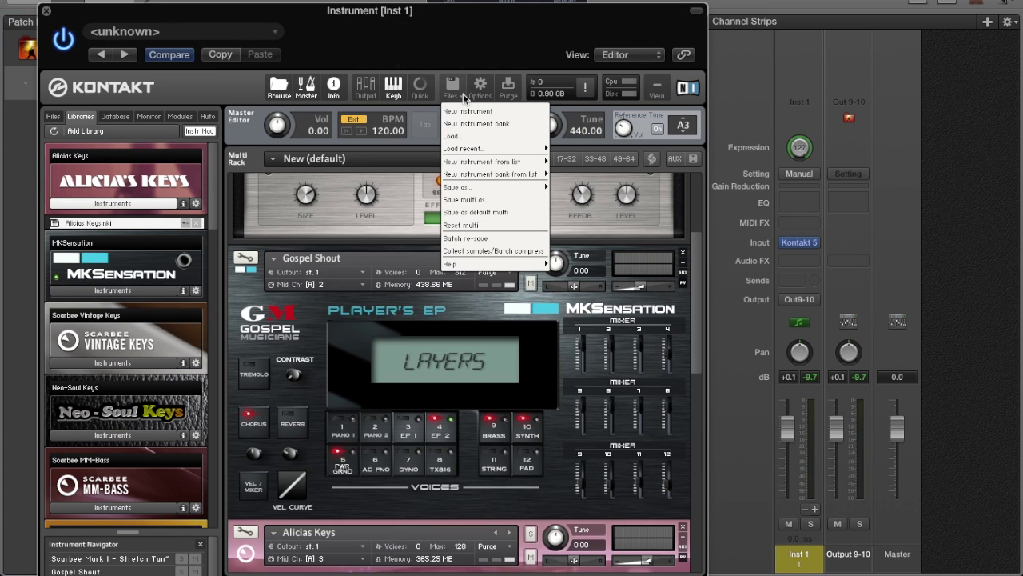
mouse_move(480, 146)
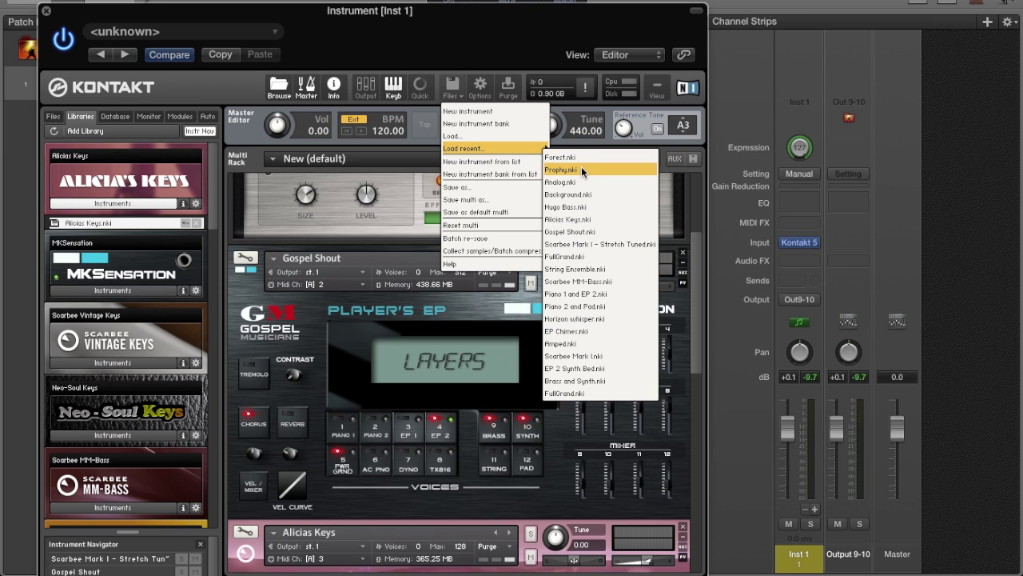
- Collapse and re-expand Gospel Shout, then show the Outputs panel with st.1, st.2, surr.5.1, aux1–4
left_click(699, 263)
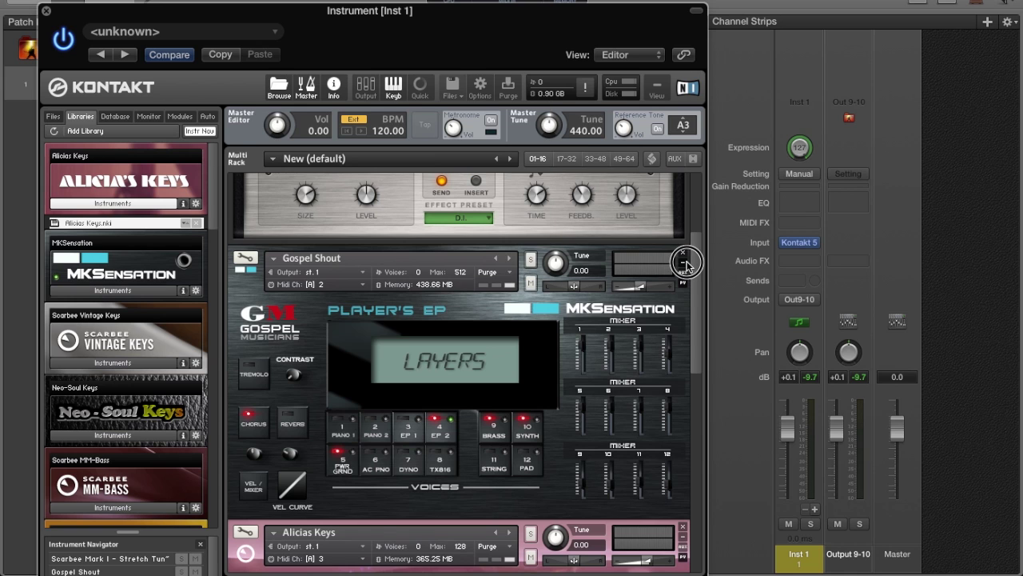
mouse_move(698, 265)
left_mouse_down()
mouse_move(698, 164)
mouse_move(704, 251)
left_mouse_up()
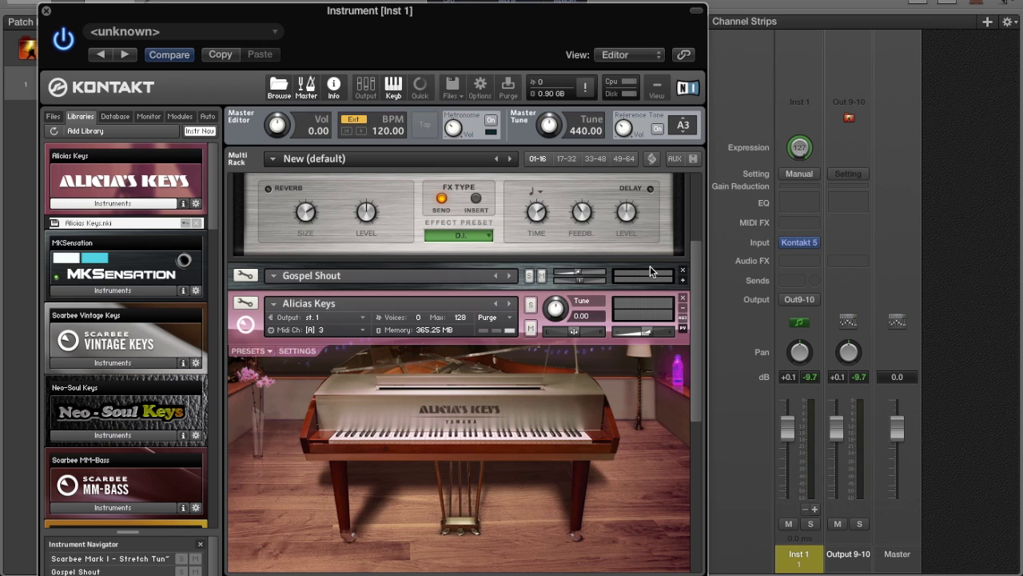
left_click_drag(692, 318, 706, 496)
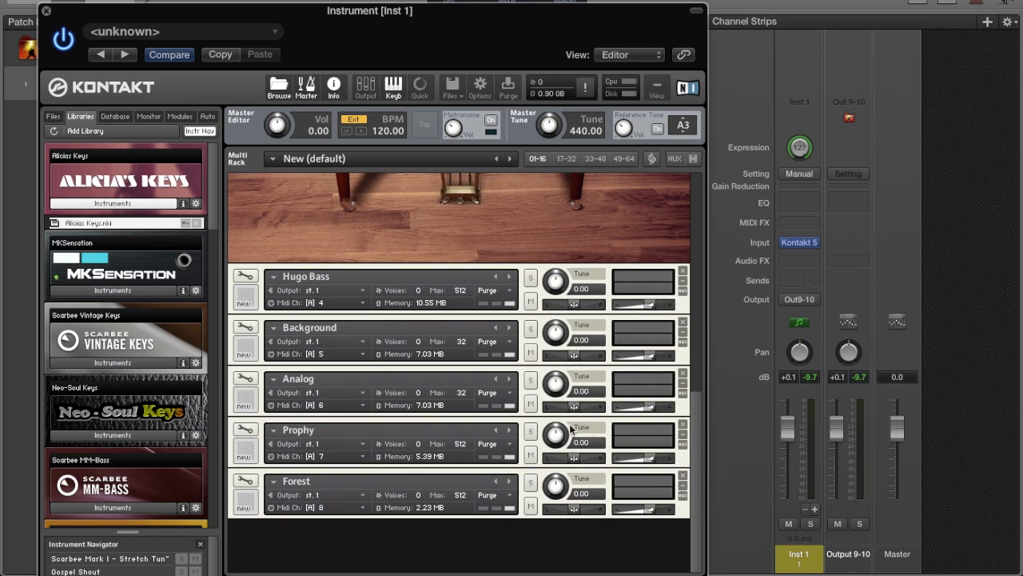
left_click_drag(698, 412, 676, 178)
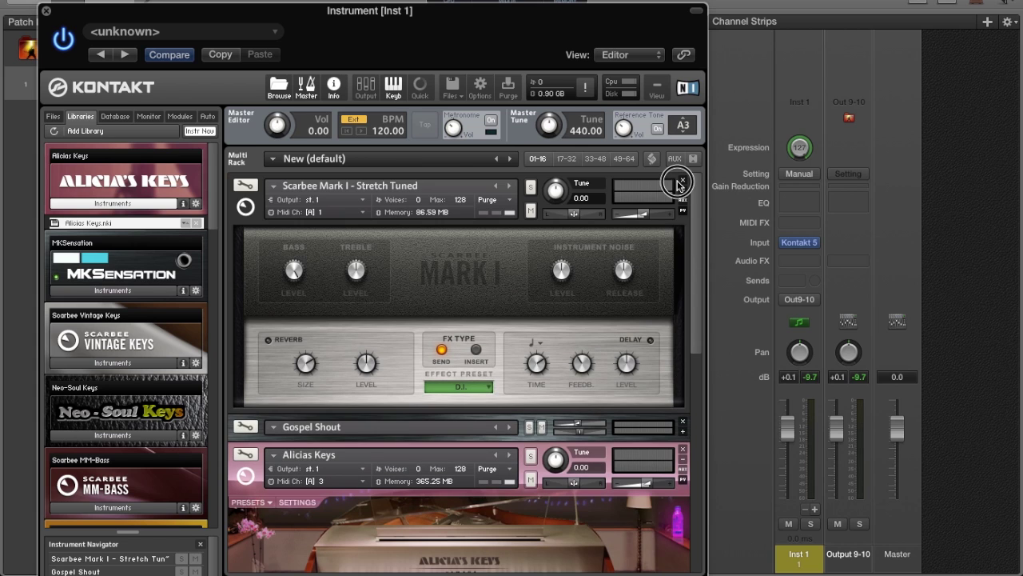
left_click(683, 432)
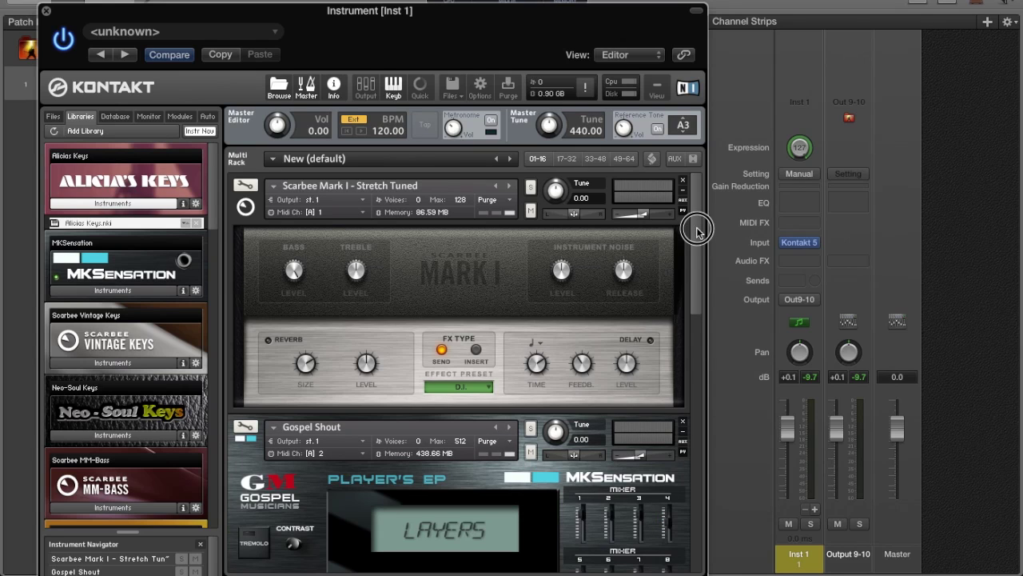
left_click_drag(696, 230, 673, 211)
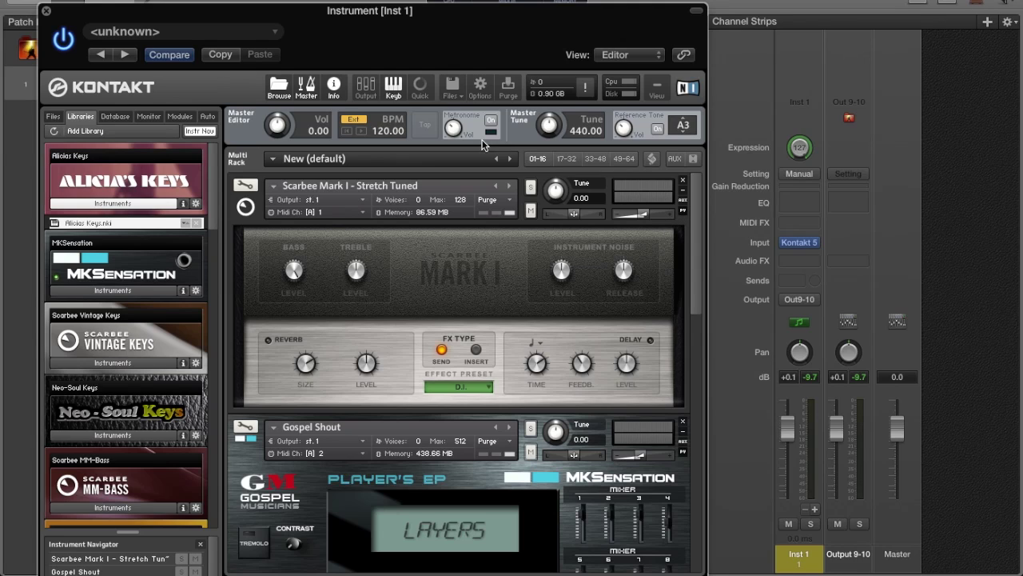
left_click(368, 88)
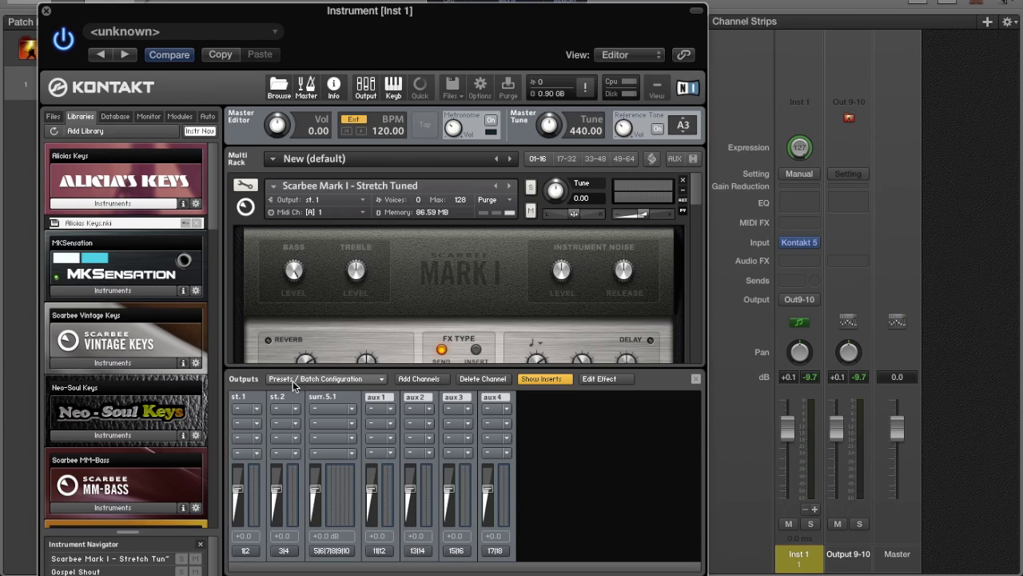
- Batch-create one individual output channel per loaded instrument, then close Outputs
left_click(318, 380)
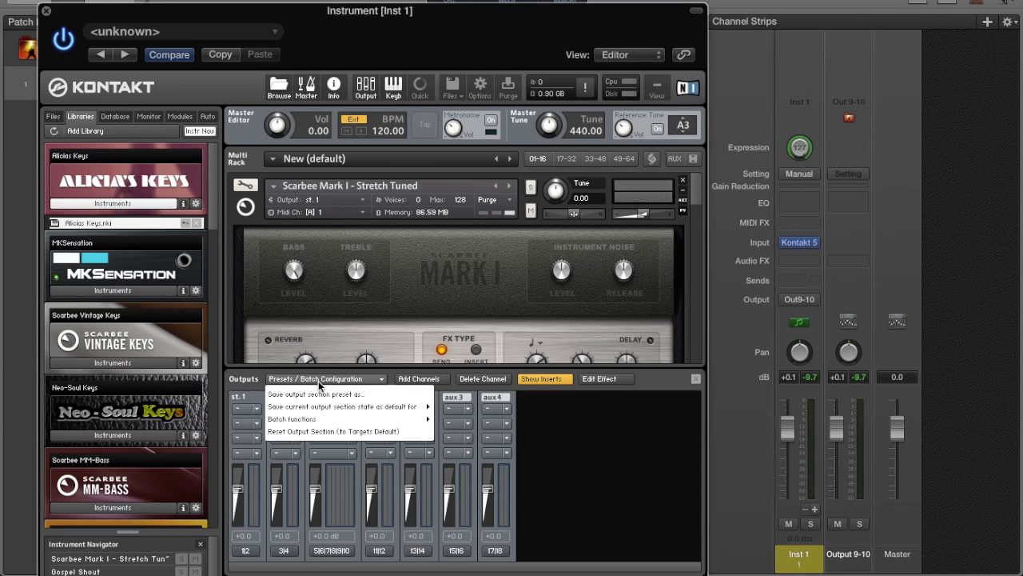
mouse_move(323, 408)
mouse_move(296, 419)
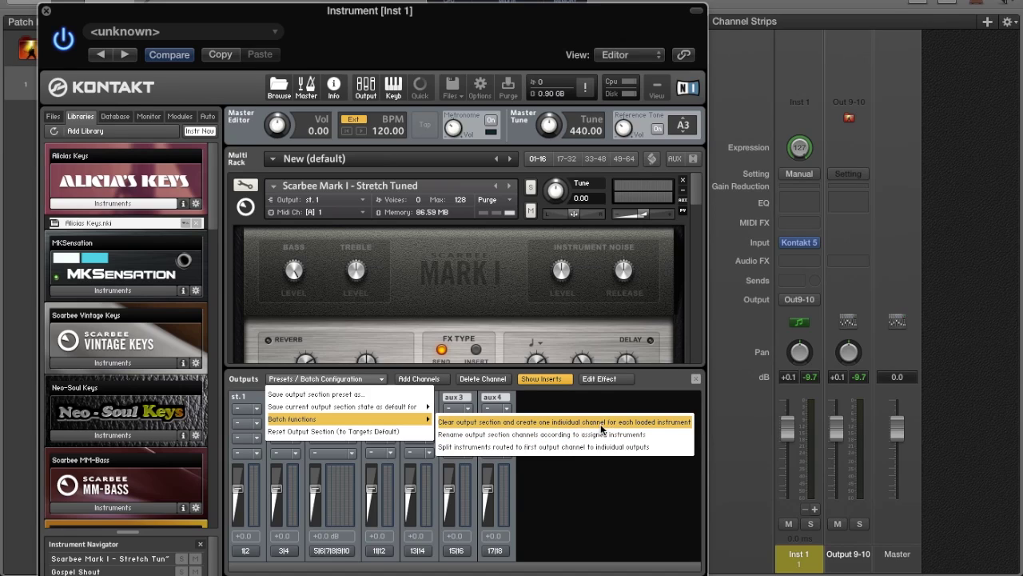
left_click(649, 422)
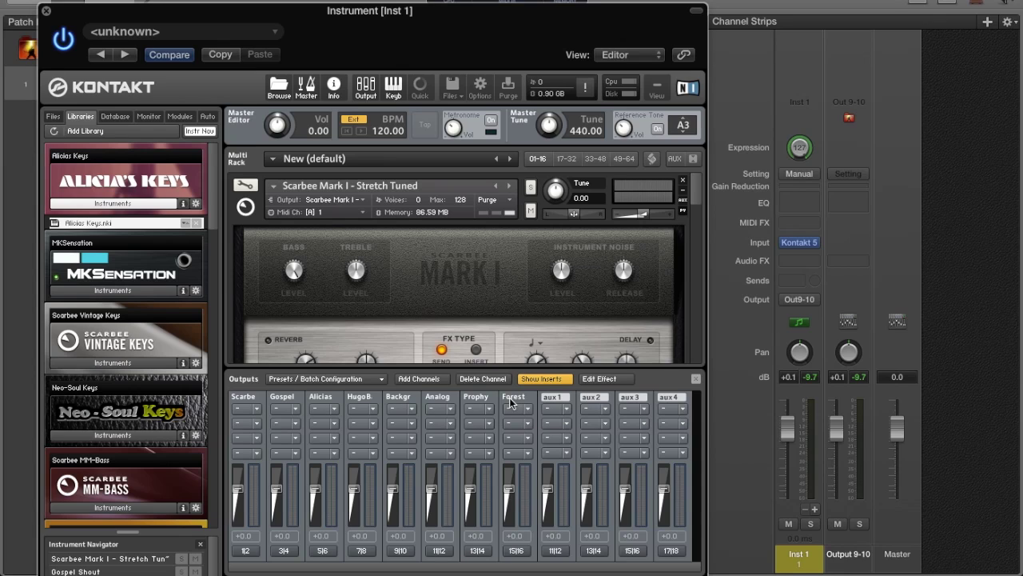
left_click(694, 380)
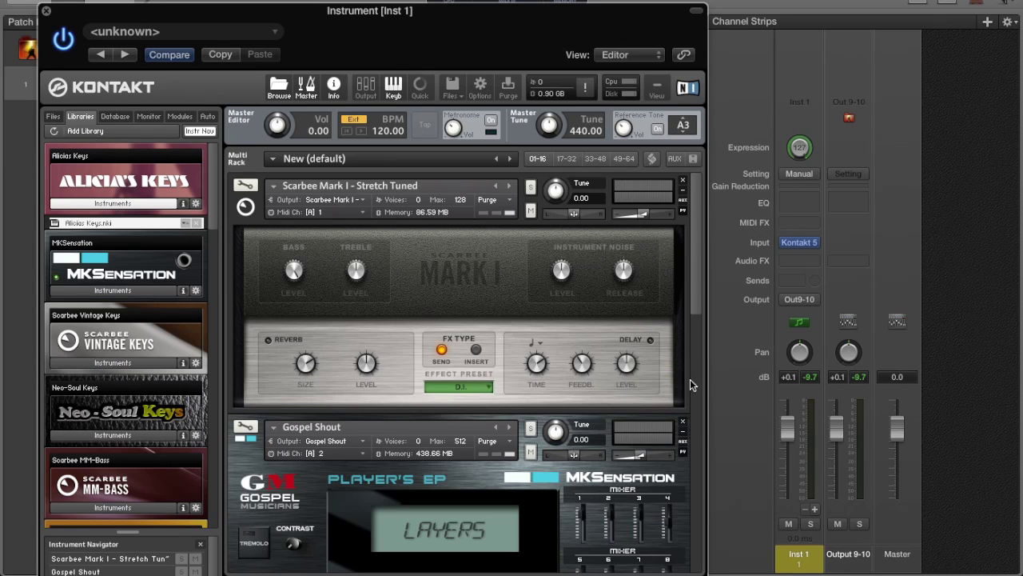
left_click_drag(695, 254, 679, 235)
scroll(328, 362, "down", 2)
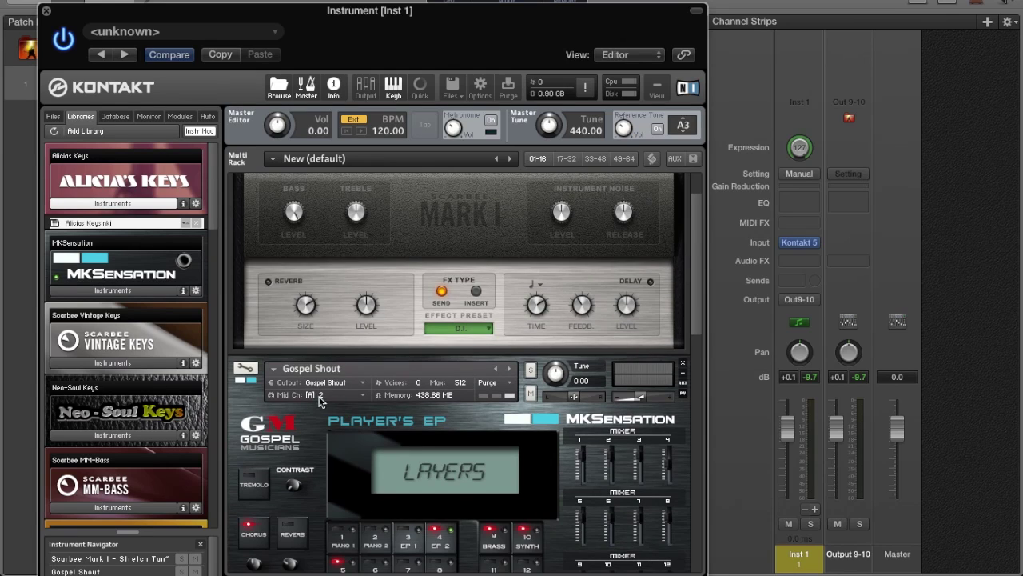
scroll(319, 396, "down", 6)
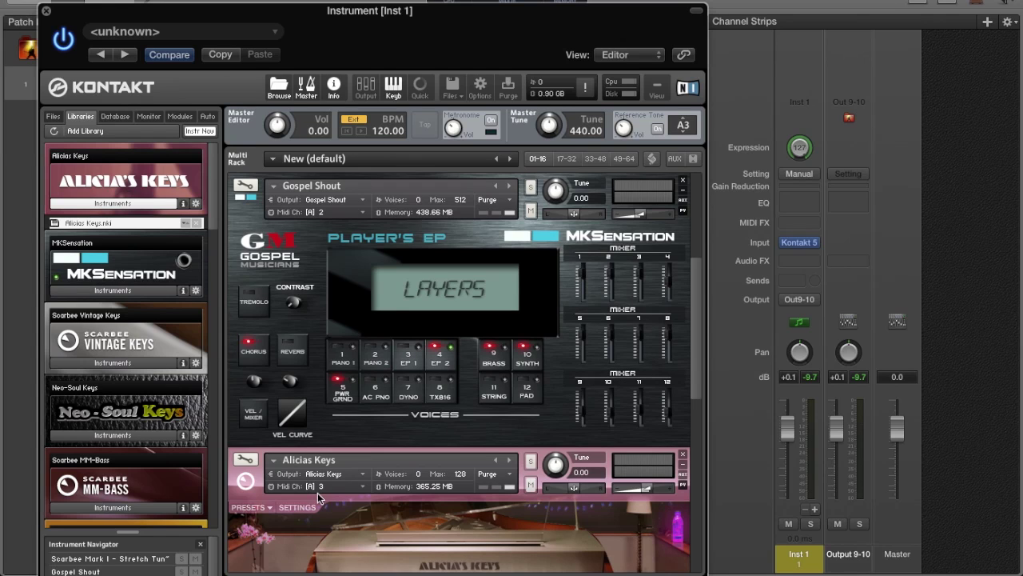
scroll(318, 496, "down", 6)
scroll(317, 492, "down", 9)
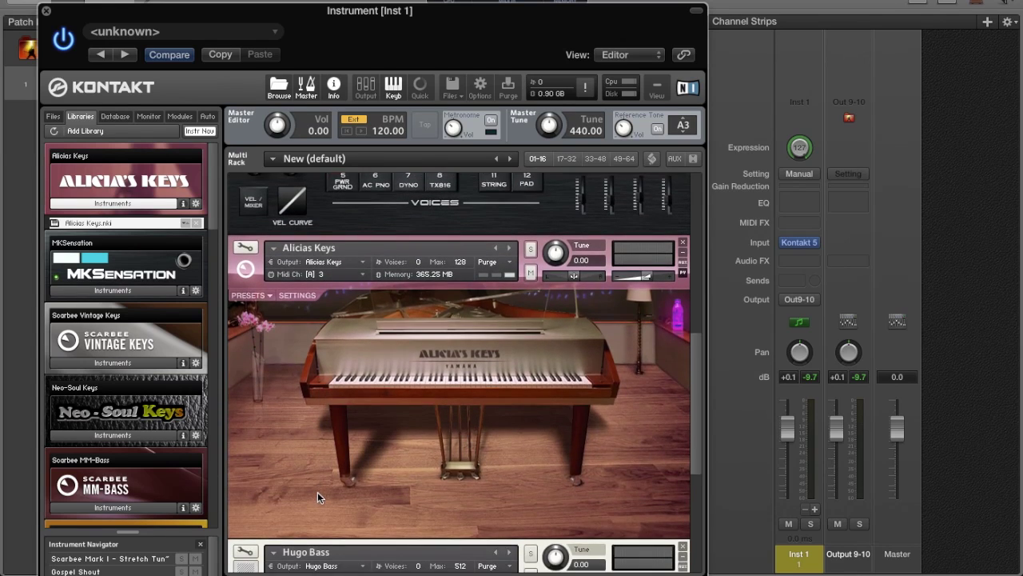
scroll(318, 496, "up", 20)
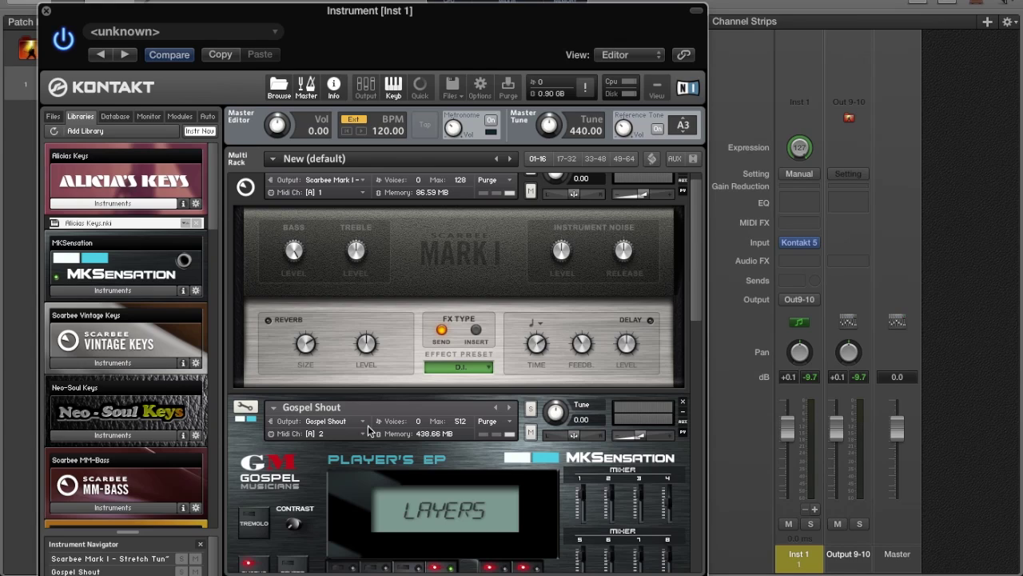
left_click(361, 438)
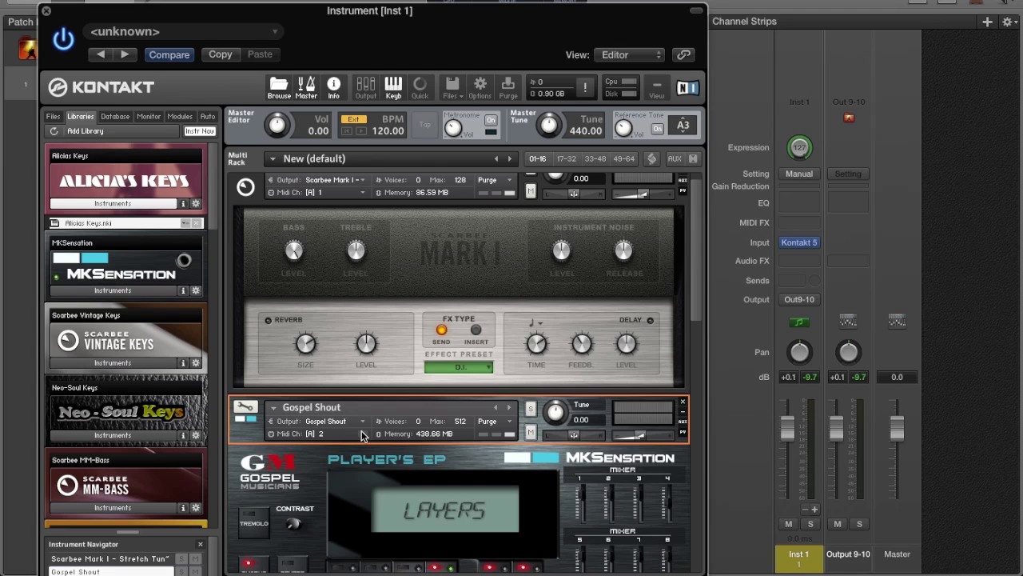
- Set Gospel Shout, Alicia's Keys and Hugo Bass to MIDI channel 1 on port A
left_click(361, 433)
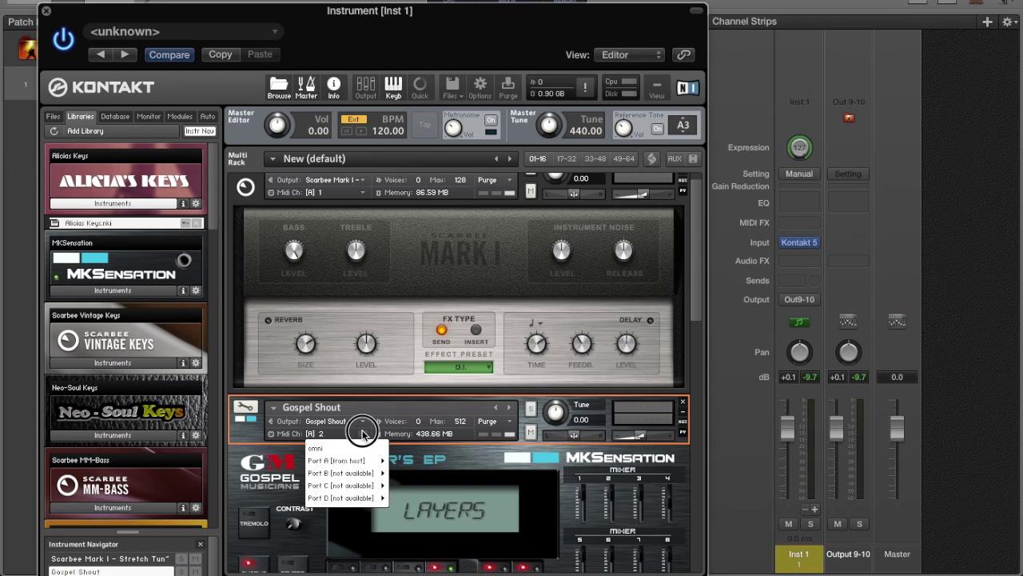
mouse_move(336, 461)
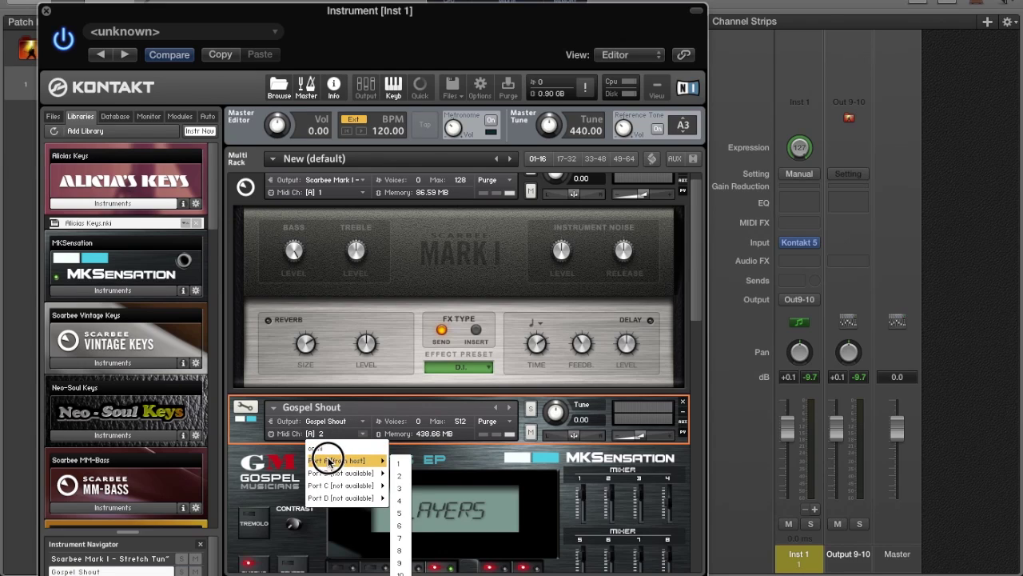
left_click(400, 463)
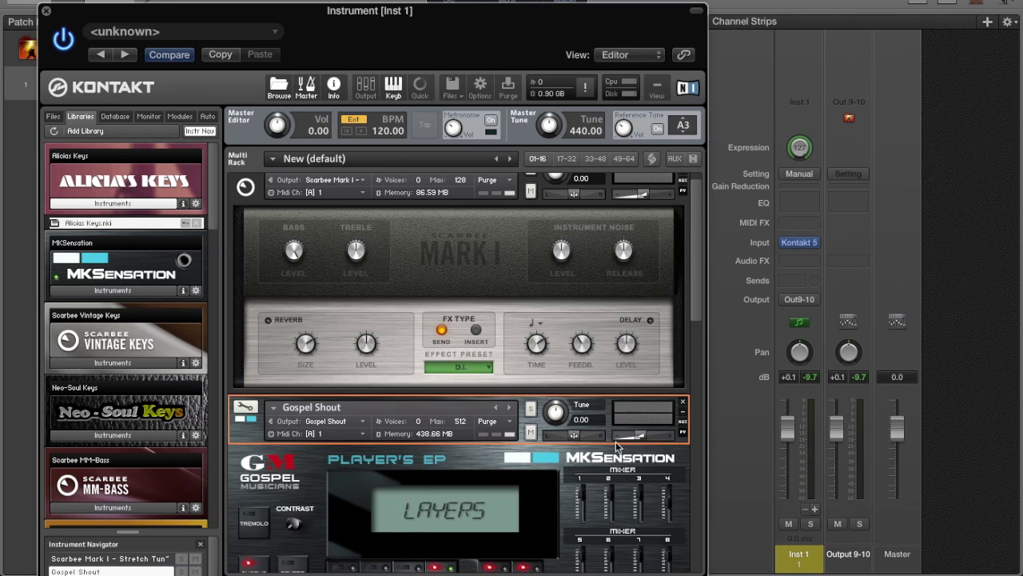
scroll(624, 438, "down", 1)
scroll(632, 432, "down", 6)
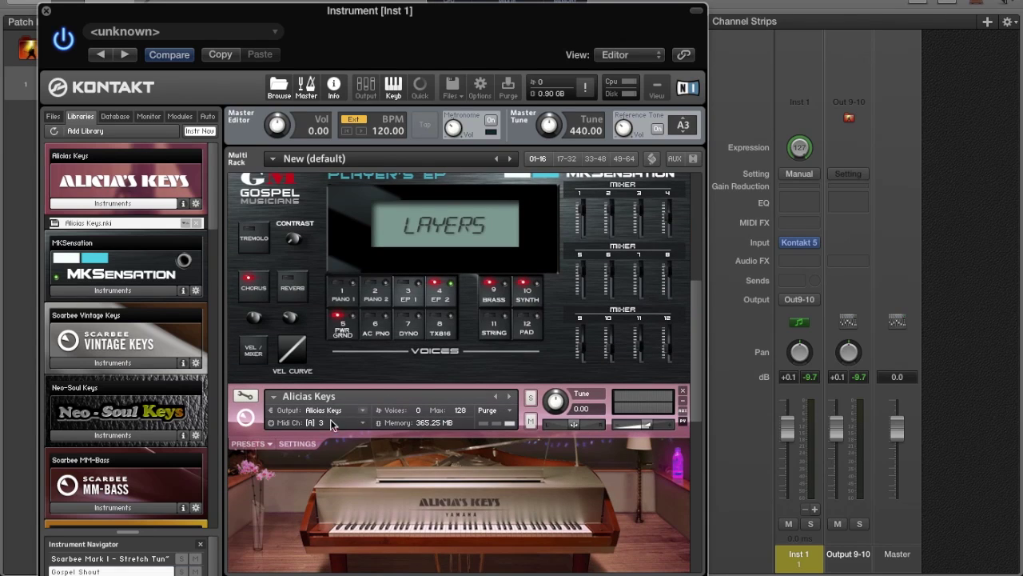
left_click(348, 425)
mouse_move(340, 441)
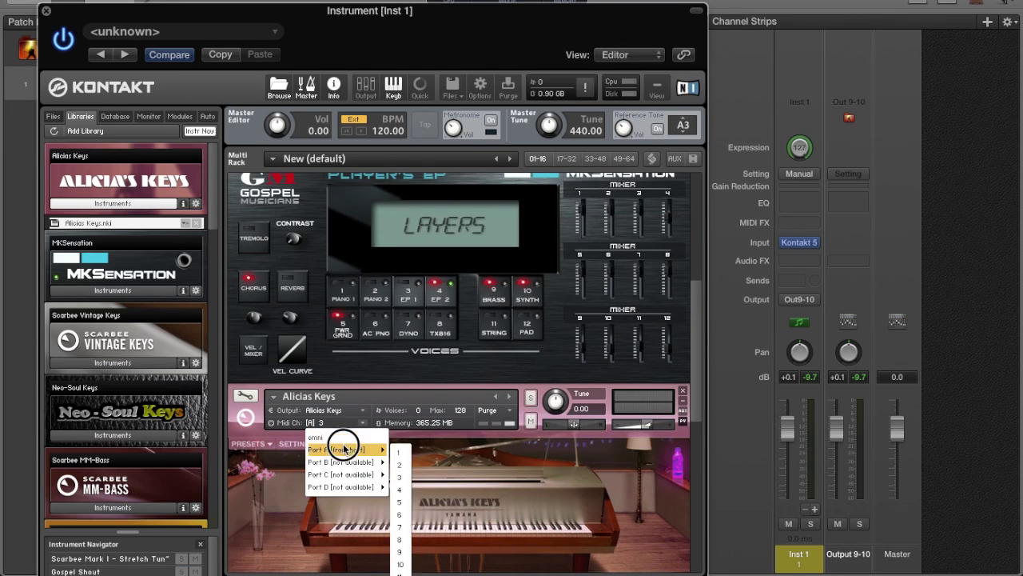
left_click(395, 450)
scroll(395, 453, "down", 6)
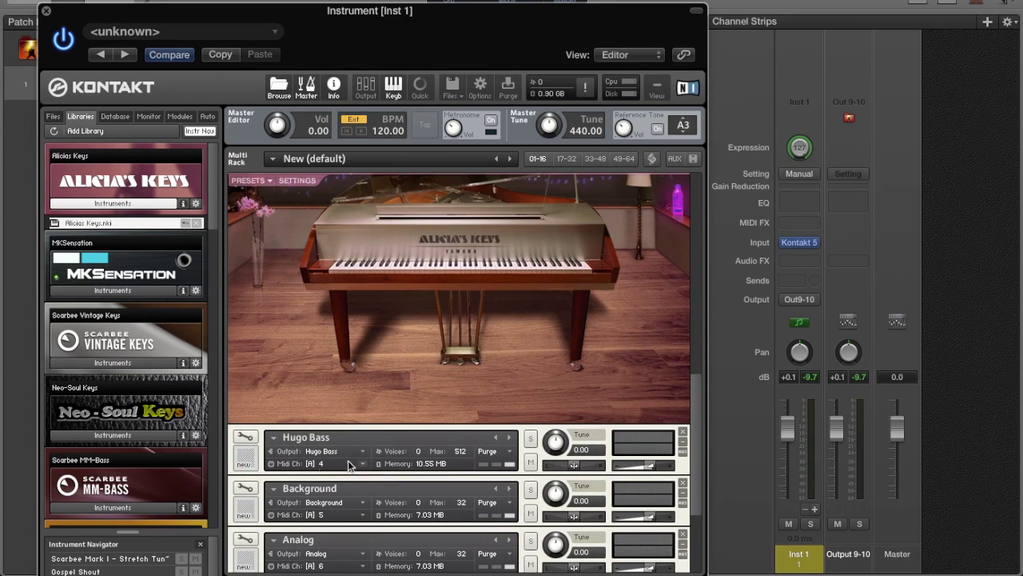
left_click(362, 464)
mouse_move(360, 490)
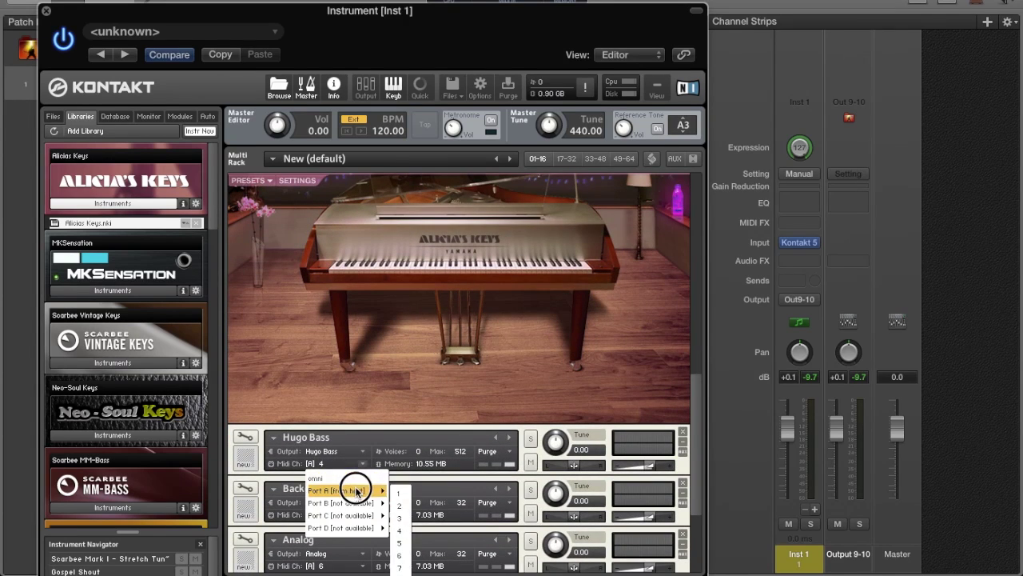
left_click(404, 492)
scroll(326, 456, "down", 4)
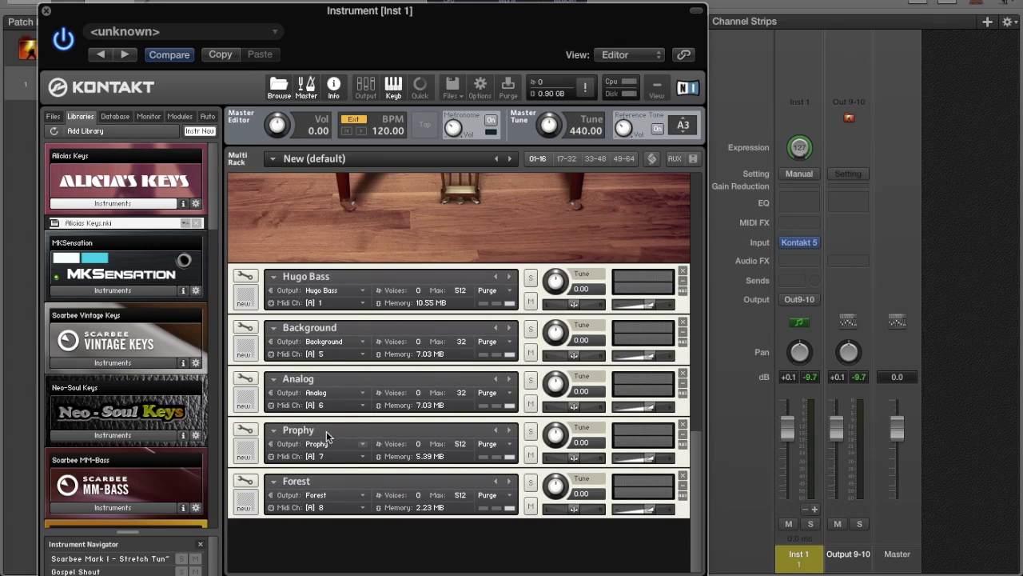
- Set Background, Analog and Forest to receive on host MIDI channel 1
left_click(361, 353)
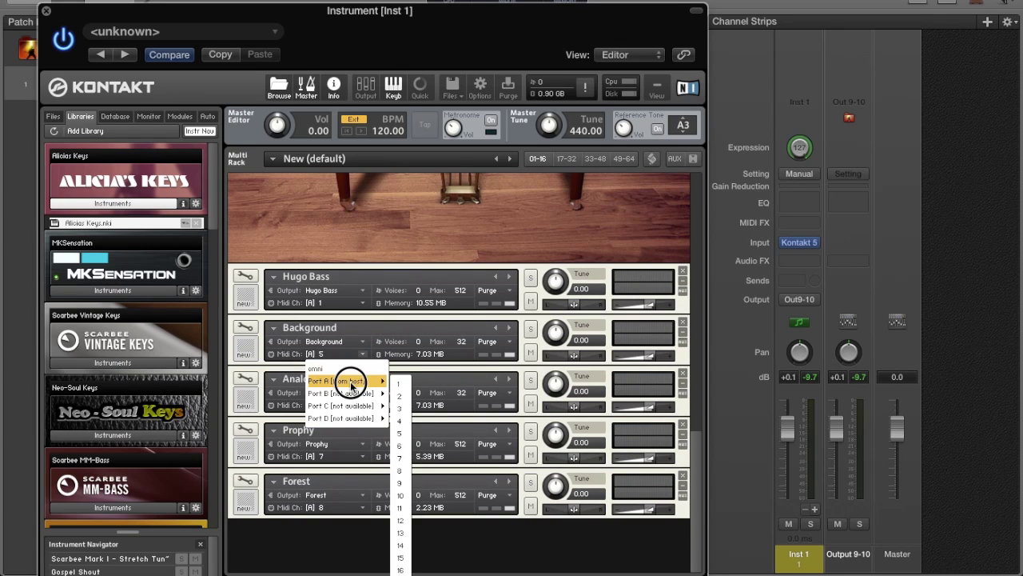
left_click(395, 385)
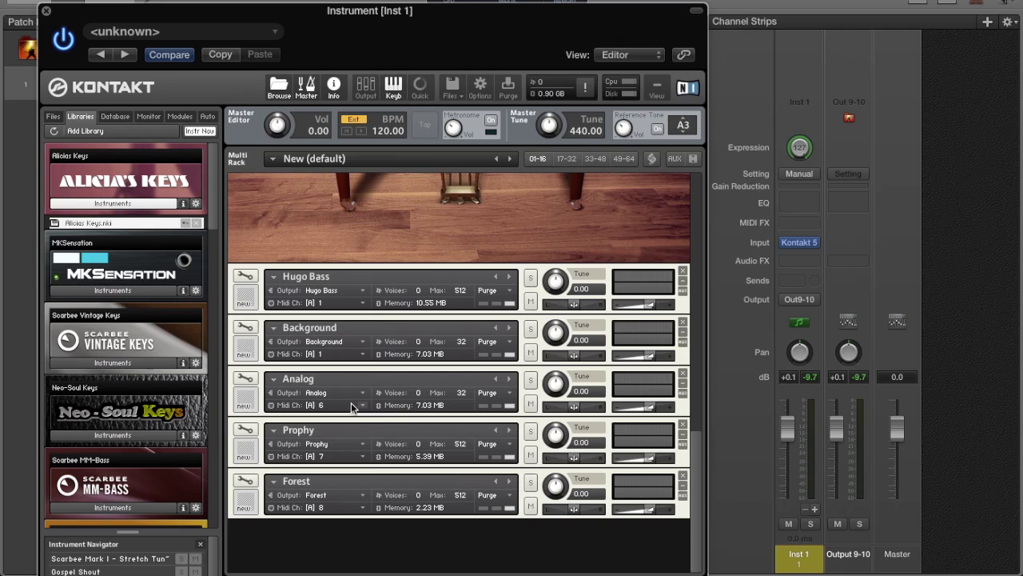
left_click(365, 404)
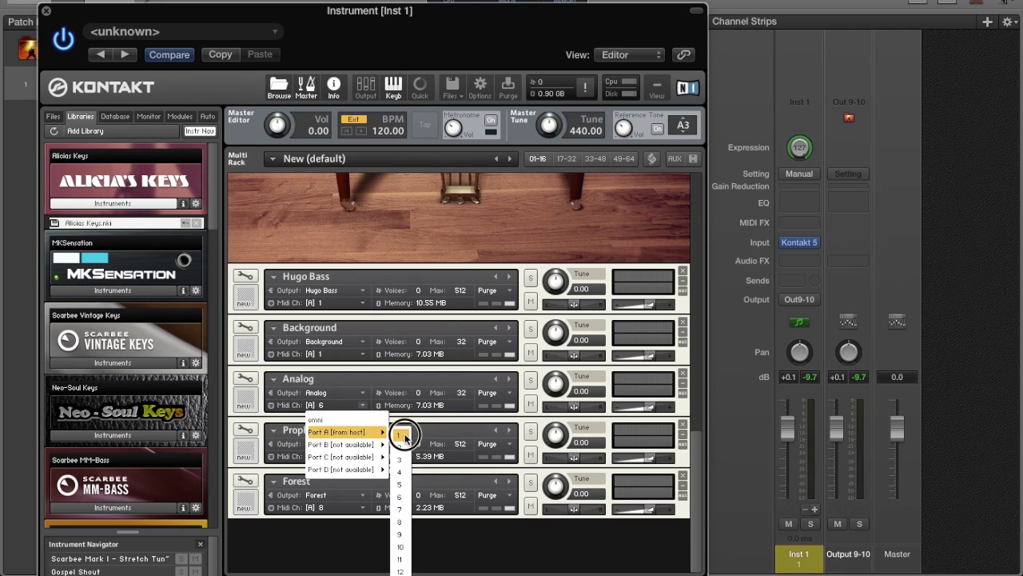
left_click(396, 436)
left_click_drag(365, 496, 275, 507)
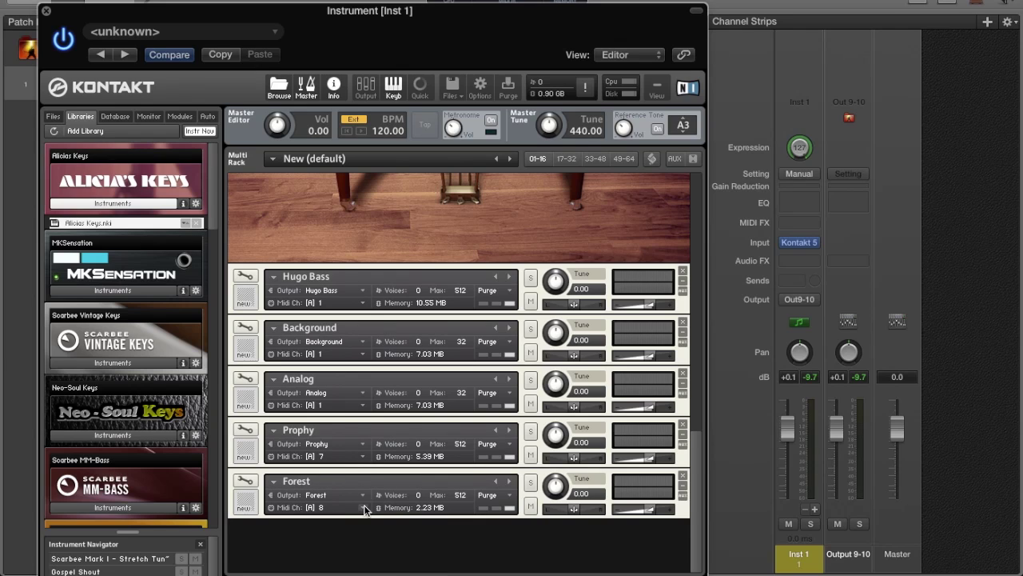
left_click_drag(363, 508, 400, 496)
scroll(487, 343, "up", 10)
scroll(487, 343, "down", 8)
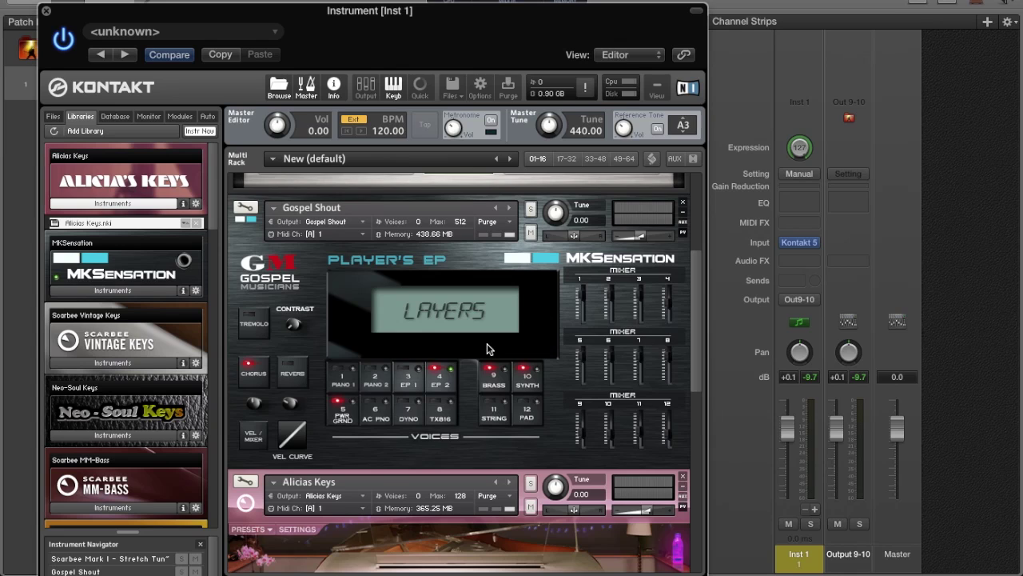
scroll(488, 349, "up", 8)
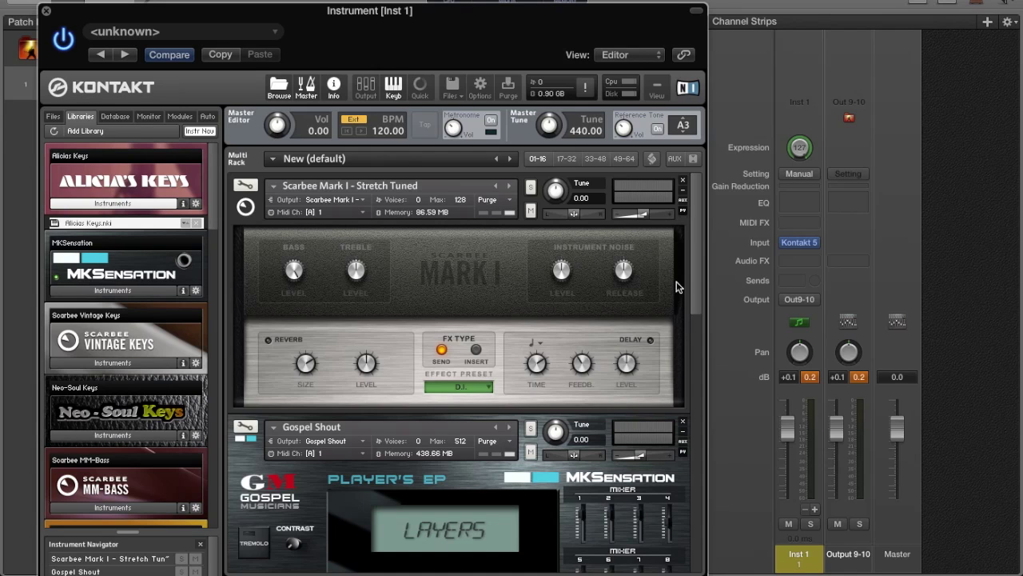
scroll(688, 279, "down", 5)
scroll(682, 352, "up", 2)
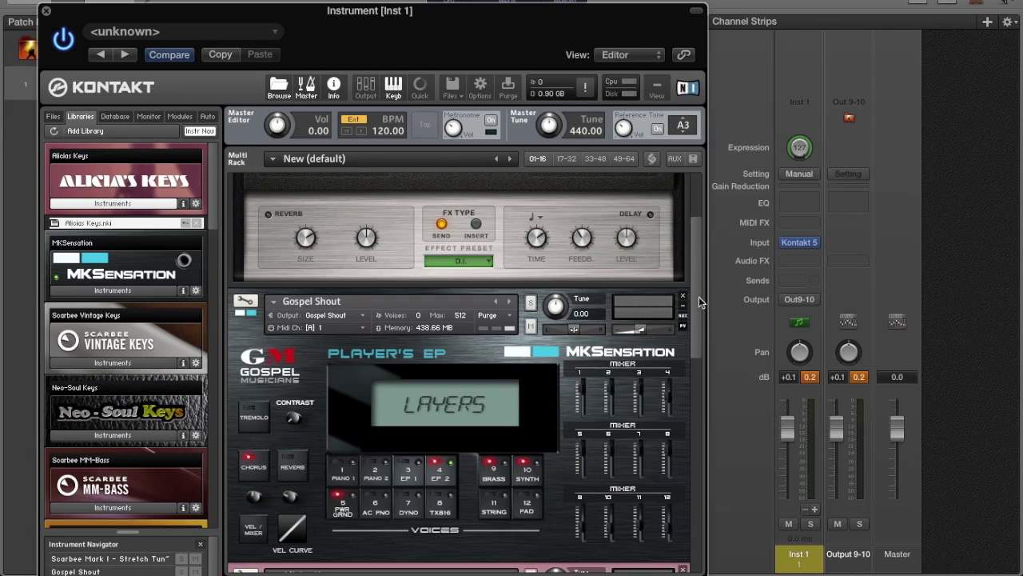
left_click_drag(692, 287, 722, 498)
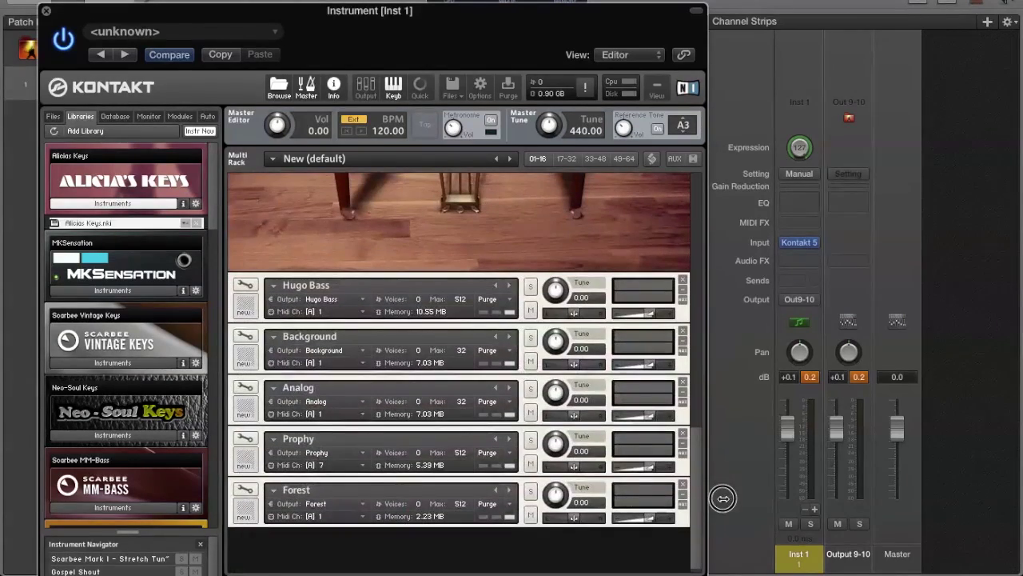
left_click(815, 509)
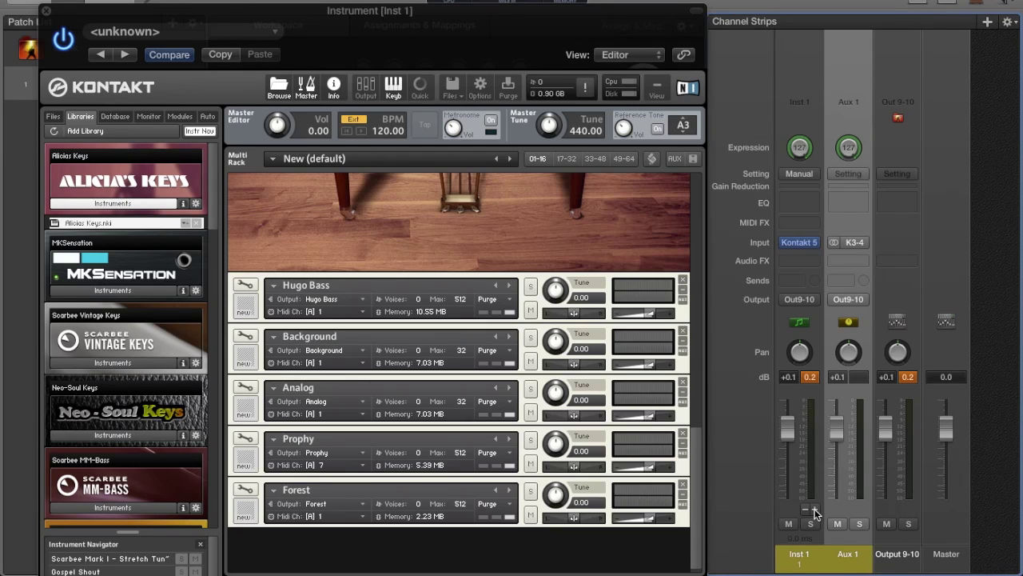
- Add six more aux strips, Aux 2–7, fed by Kontakt outputs 5-6 through 15-16
left_click(815, 509)
left_click(815, 510)
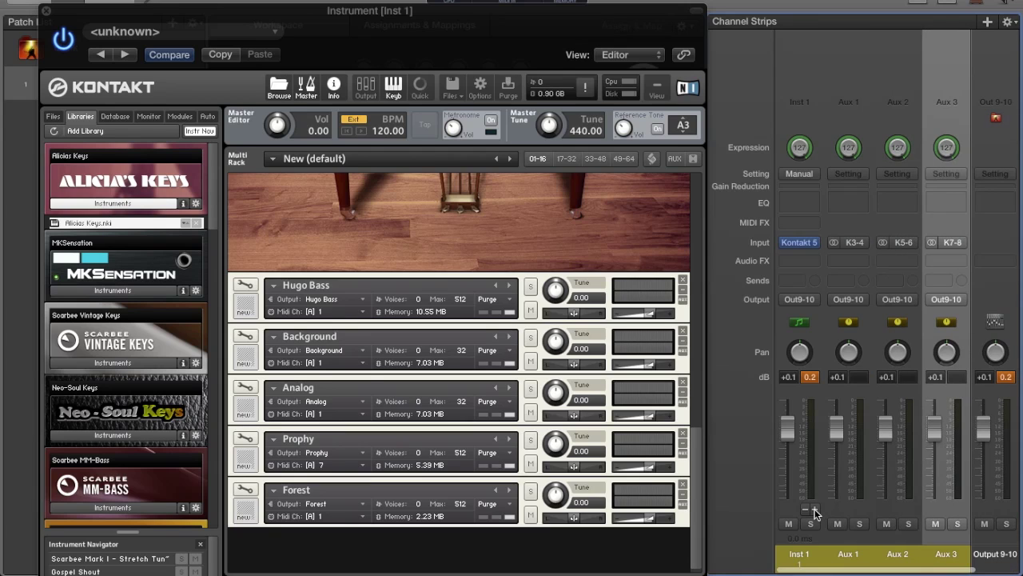
left_click(815, 509)
left_click(815, 509)
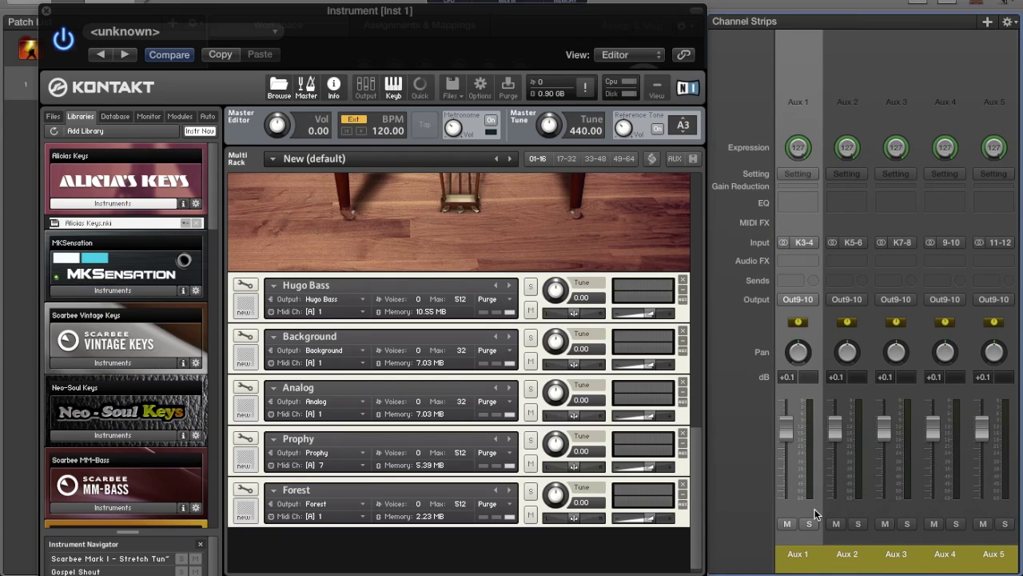
left_click(815, 512)
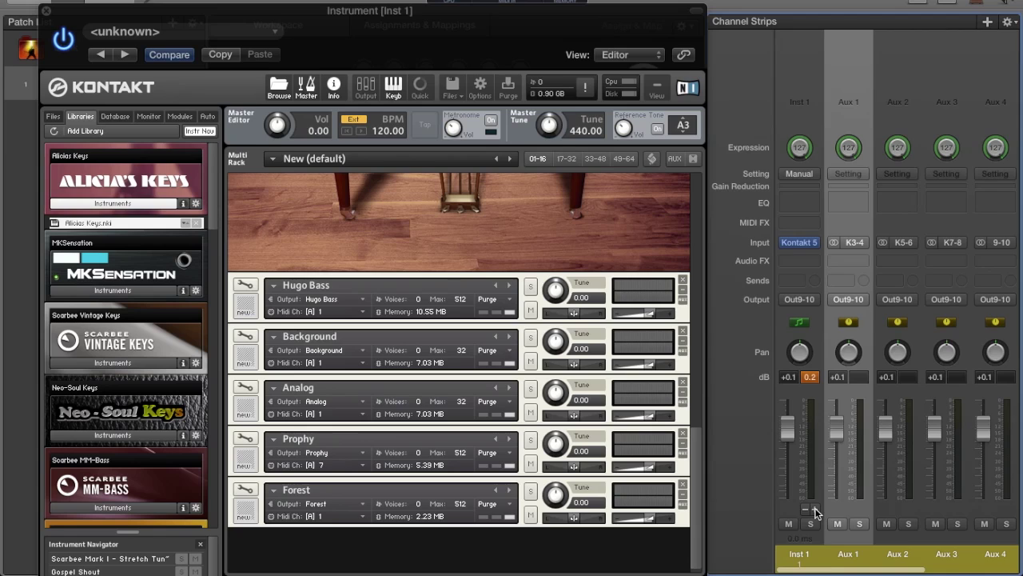
scroll(812, 519, "left", 5)
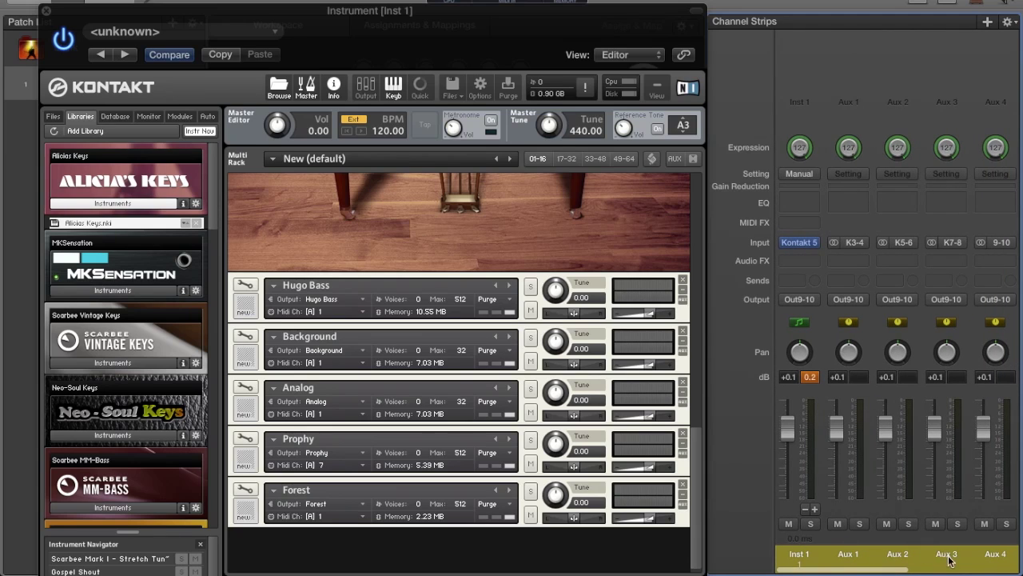
scroll(951, 559, "right", 1)
scroll(954, 560, "right", 5)
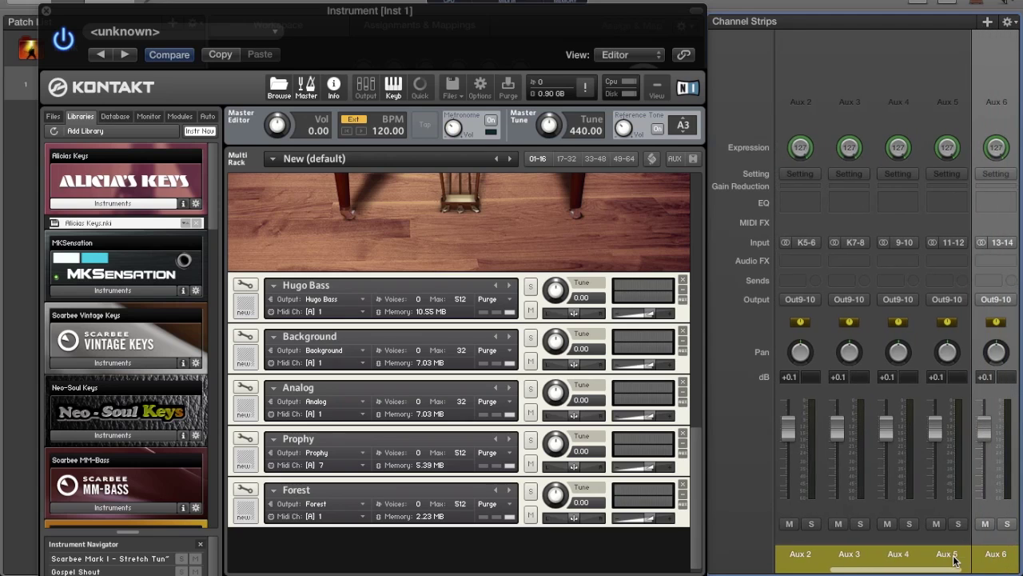
scroll(953, 559, "left", 5)
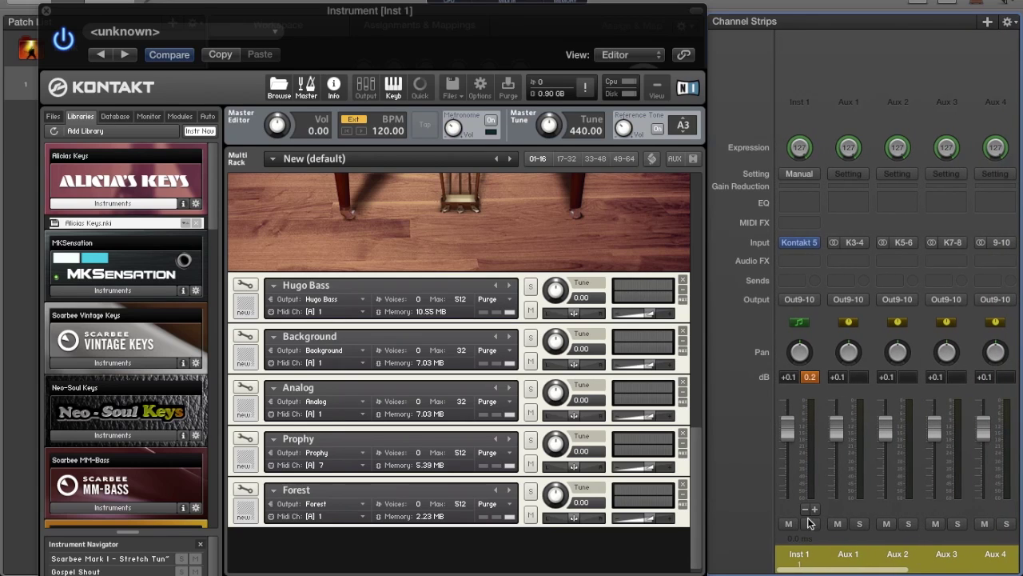
scroll(906, 496, "right", 5)
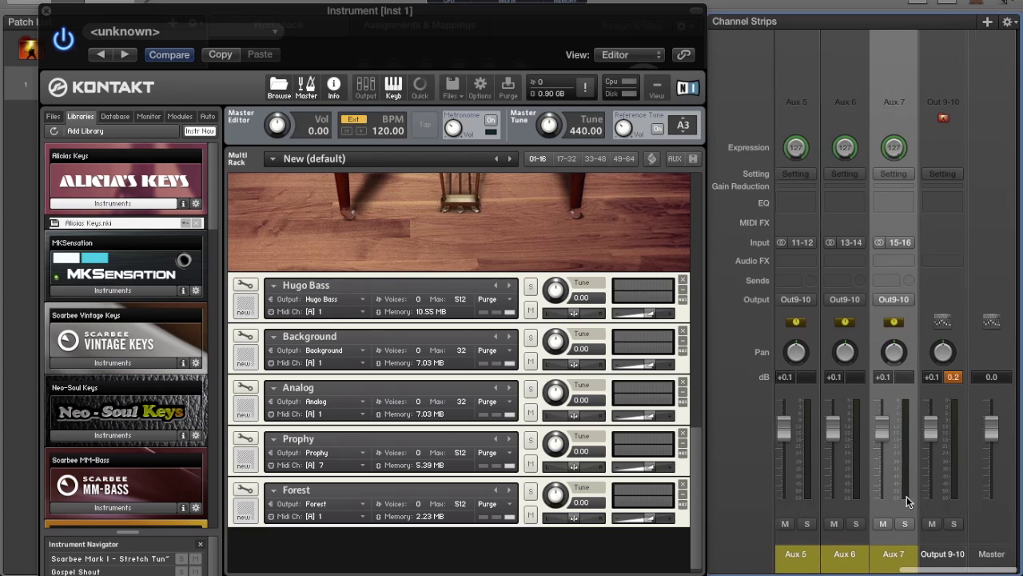
scroll(906, 496, "left", 6)
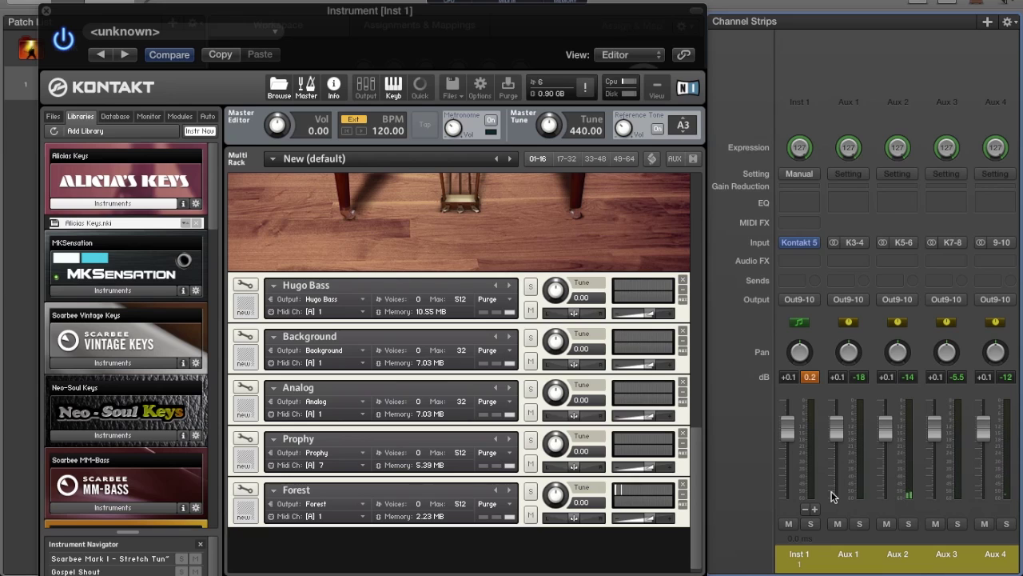
- Rename the Inst 1 channel strip to 'scarbee'
scroll(534, 276, "up", 10)
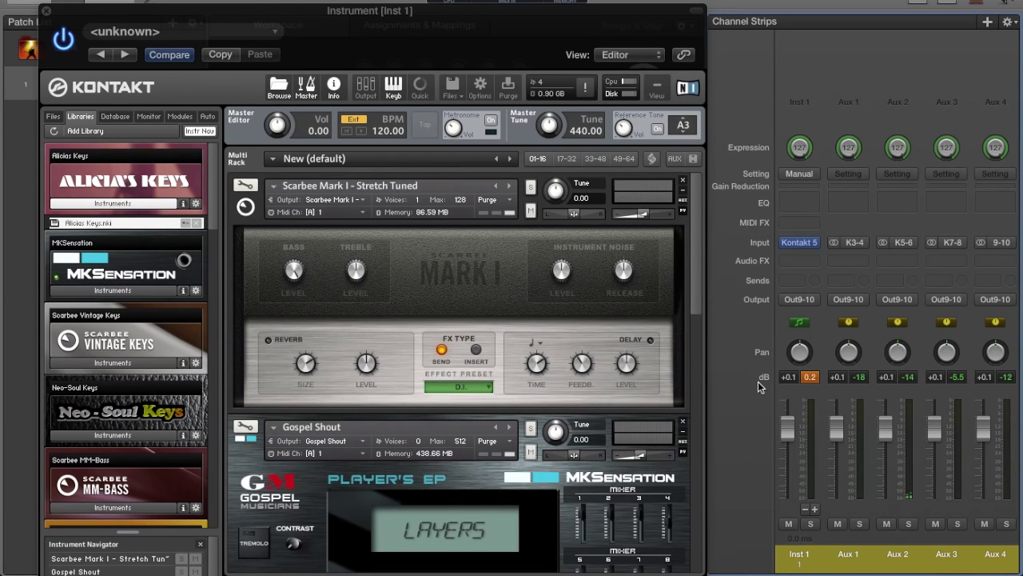
left_click(799, 557)
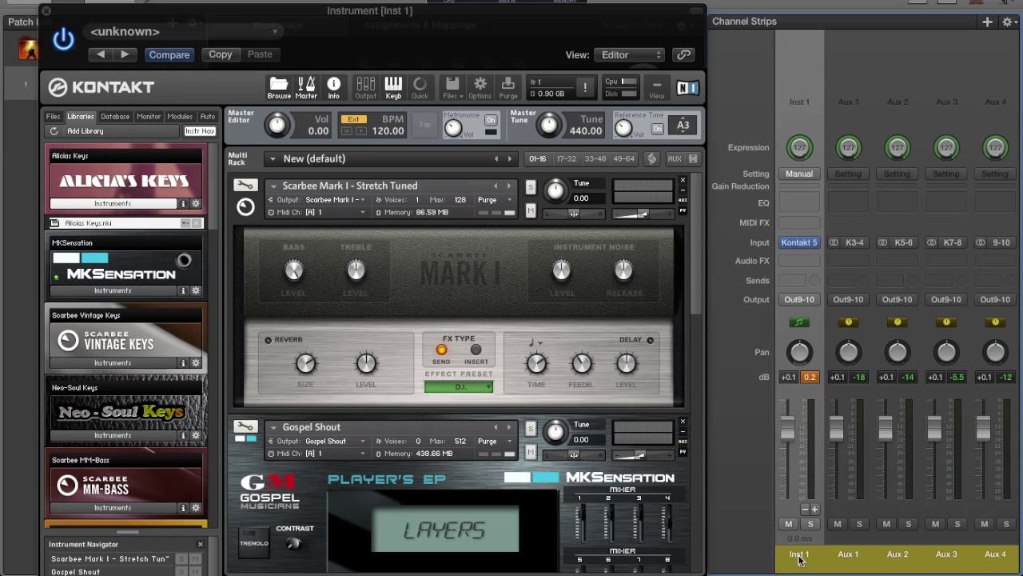
double_click(799, 555)
type("s")
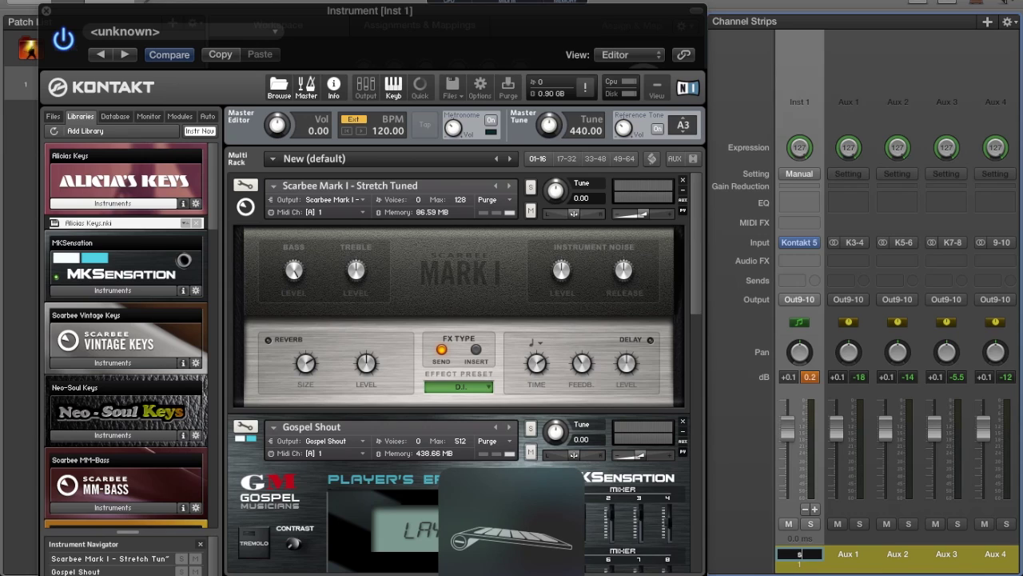
type("carbee")
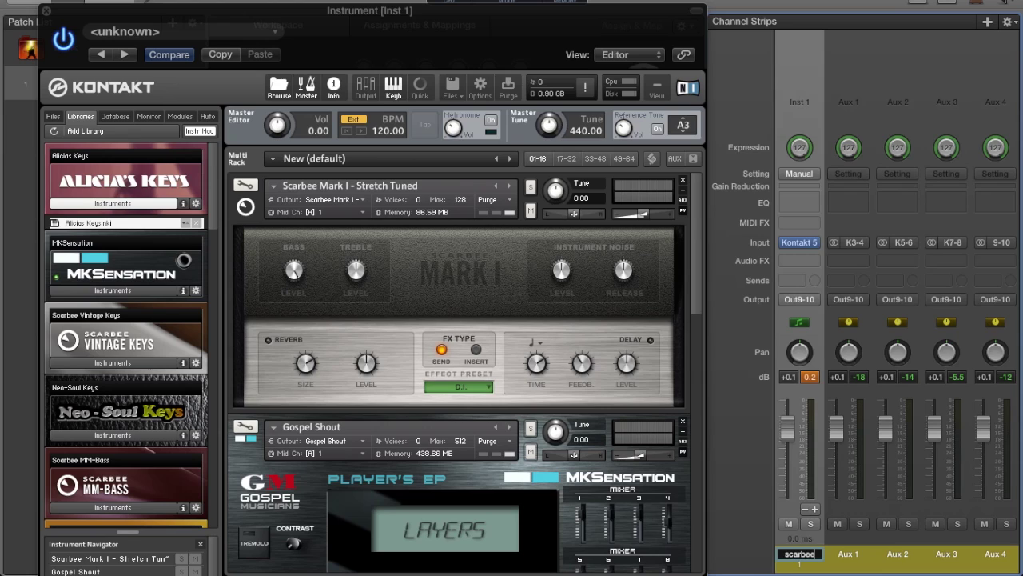
key("Return")
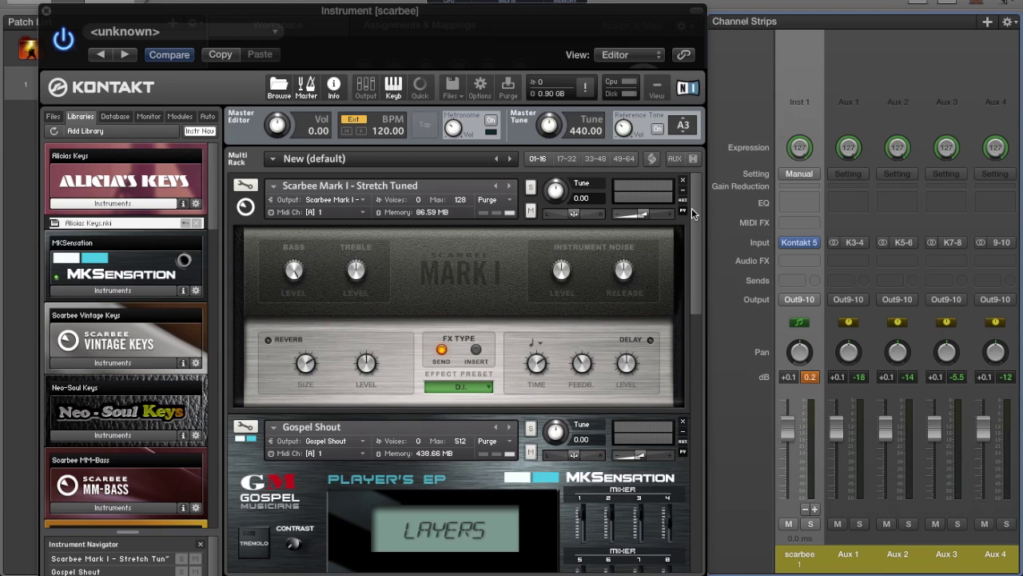
- Move solo from scarbee to Aux 1 and rename Aux 1 to 'mks'
left_click(813, 524)
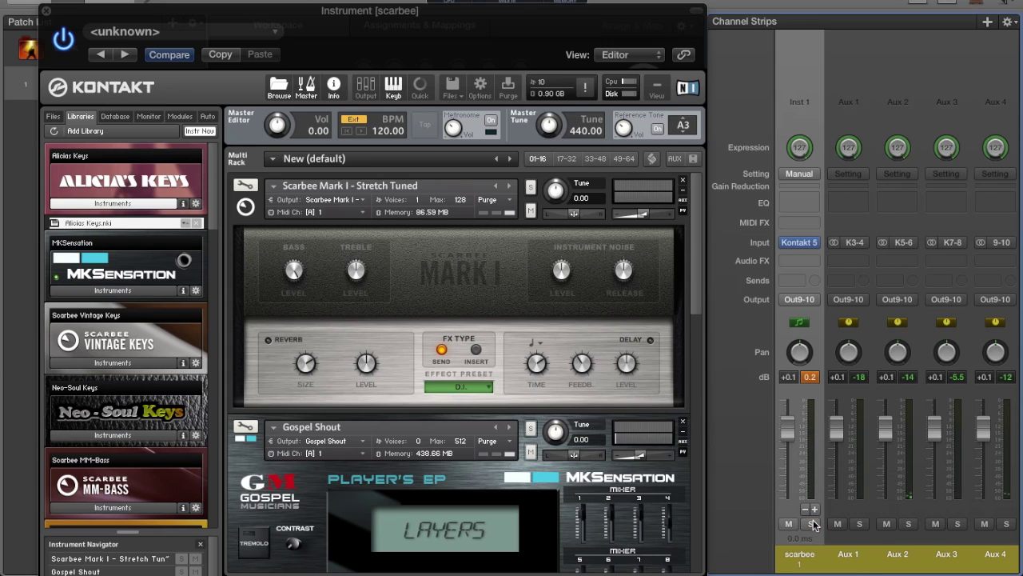
left_click(860, 525)
left_click(850, 557)
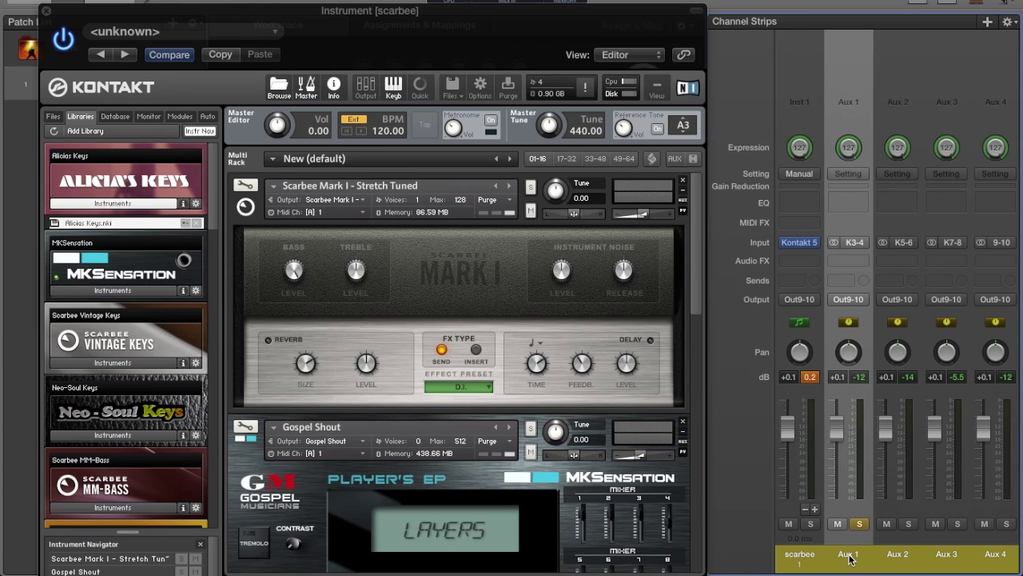
double_click(850, 556)
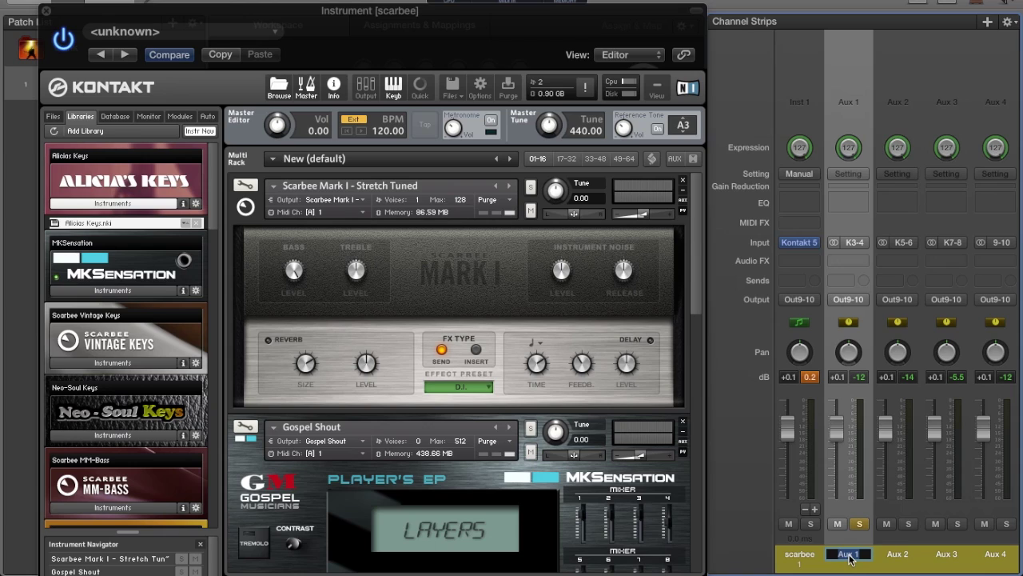
type("mks")
key("Return")
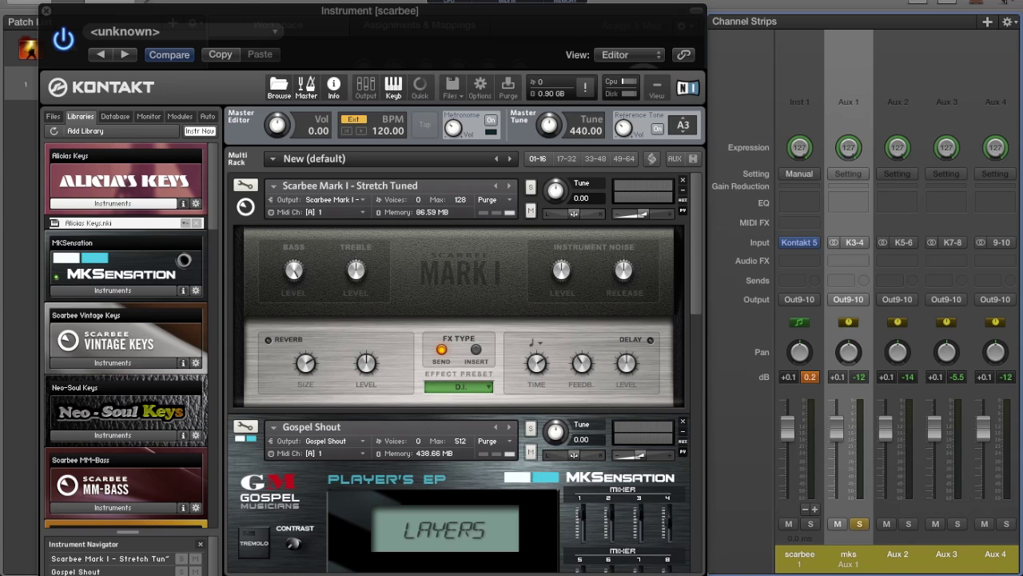
- Solo Aux 2 to audition it and rename it 'alikeys'
left_click(899, 556)
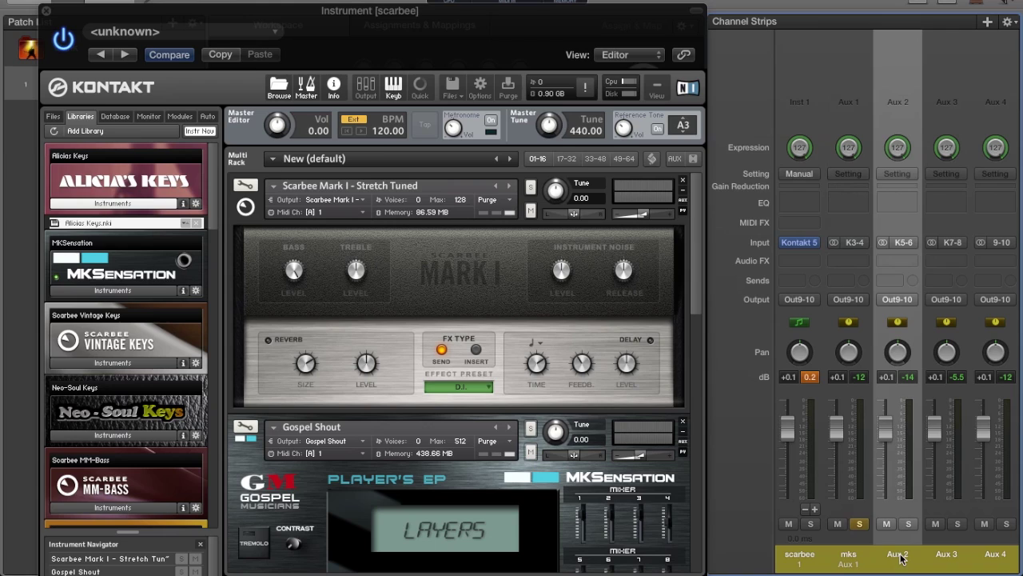
left_click(859, 524)
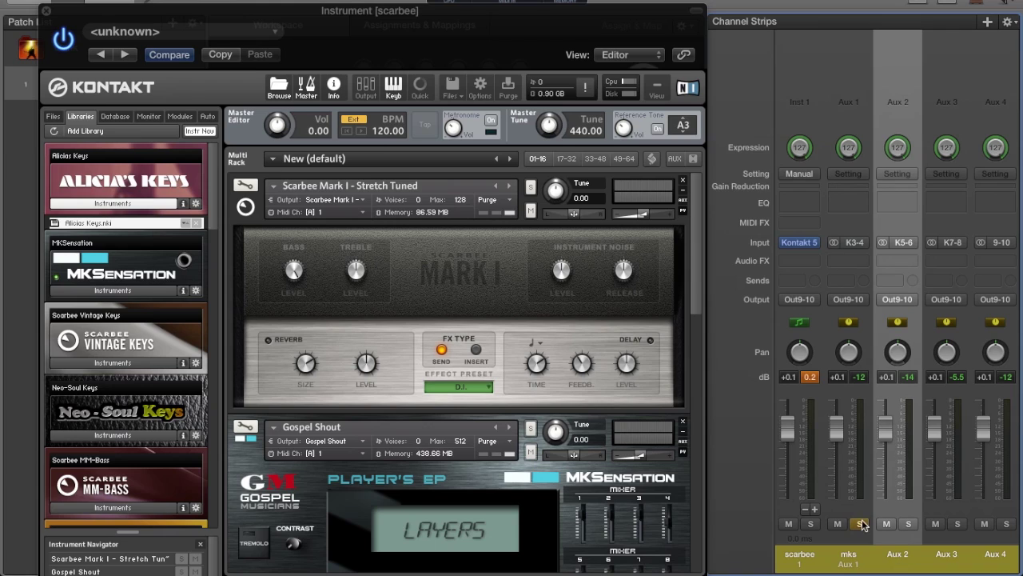
left_click(908, 524)
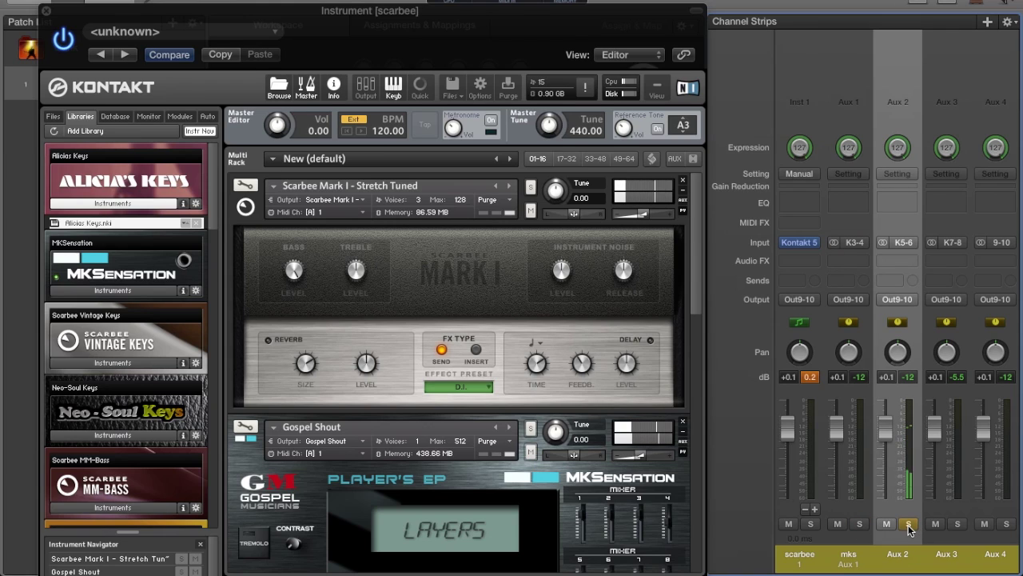
double_click(898, 559)
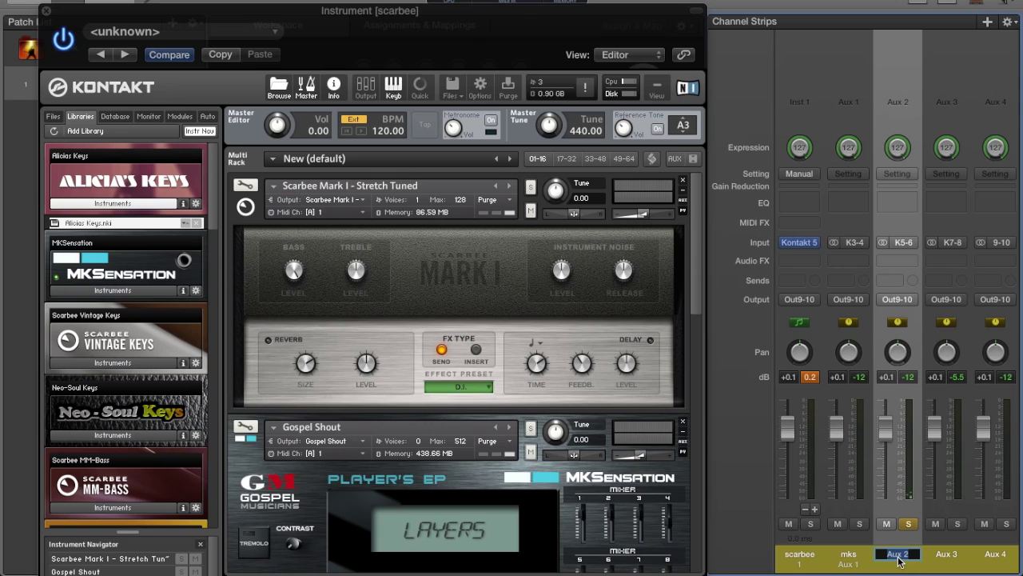
key("BackSpace")
type("alikeys")
key("Return")
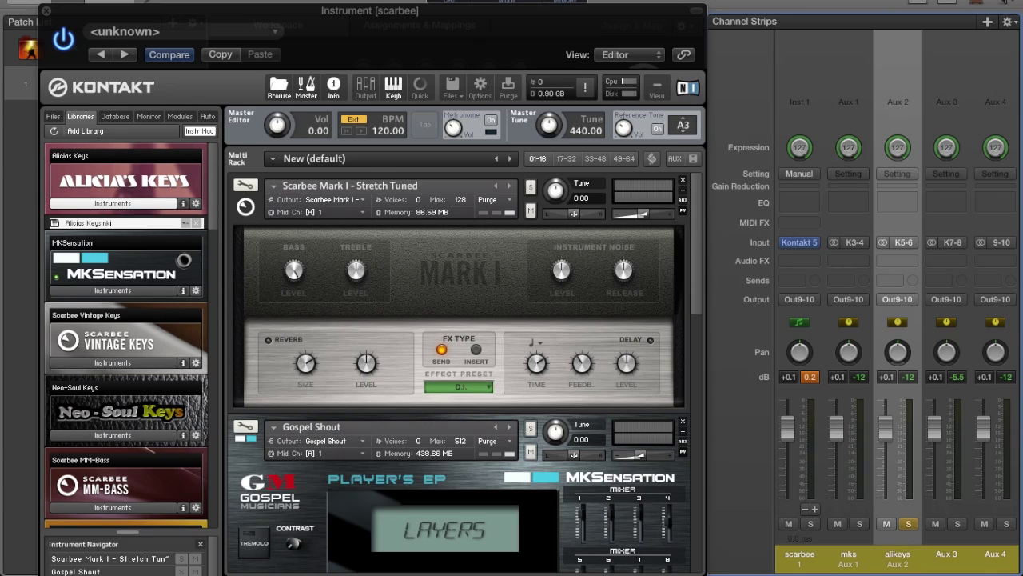
- Unsolo the alikeys strip, scroll through the aux strips, and bring up CPU Load History
left_click(908, 524)
scroll(948, 546, "right", 3)
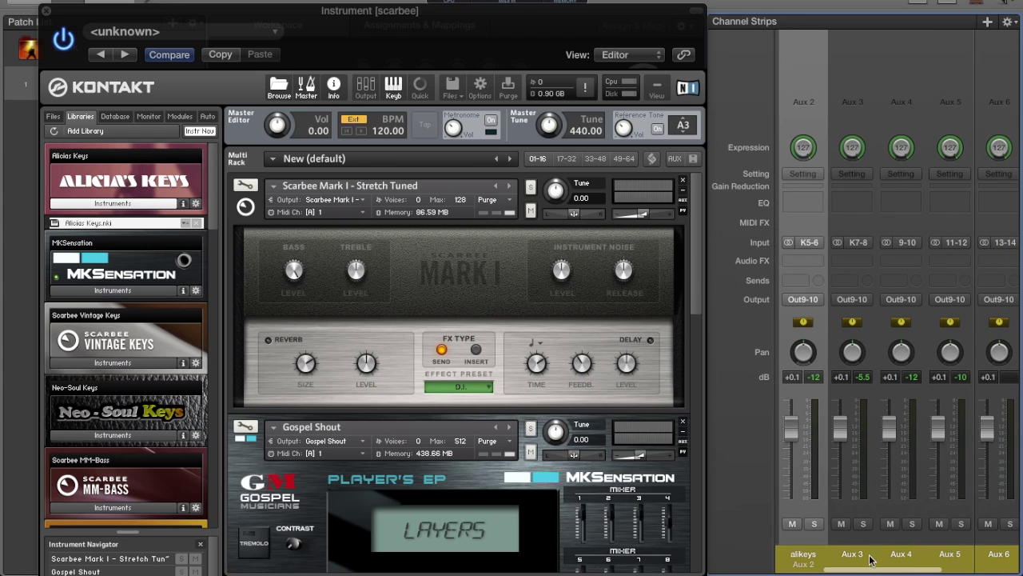
scroll(862, 479, "left", 3)
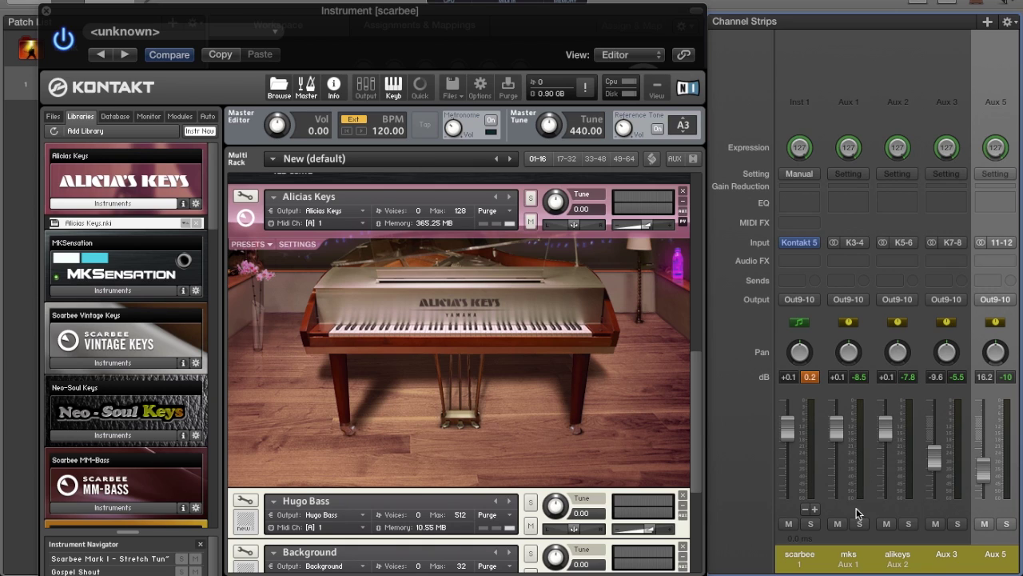
scroll(938, 490, "right", 2)
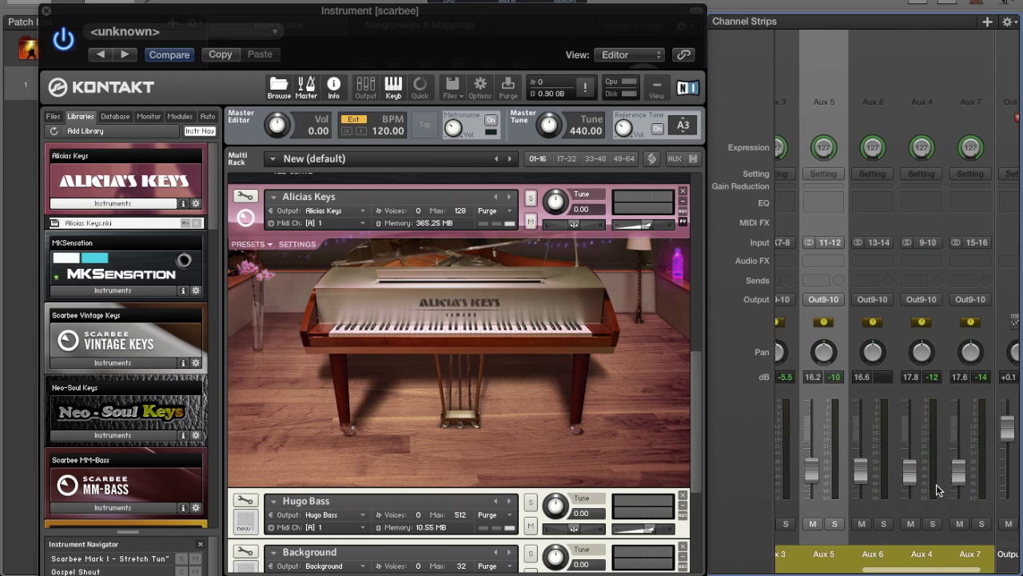
scroll(937, 490, "left", 2)
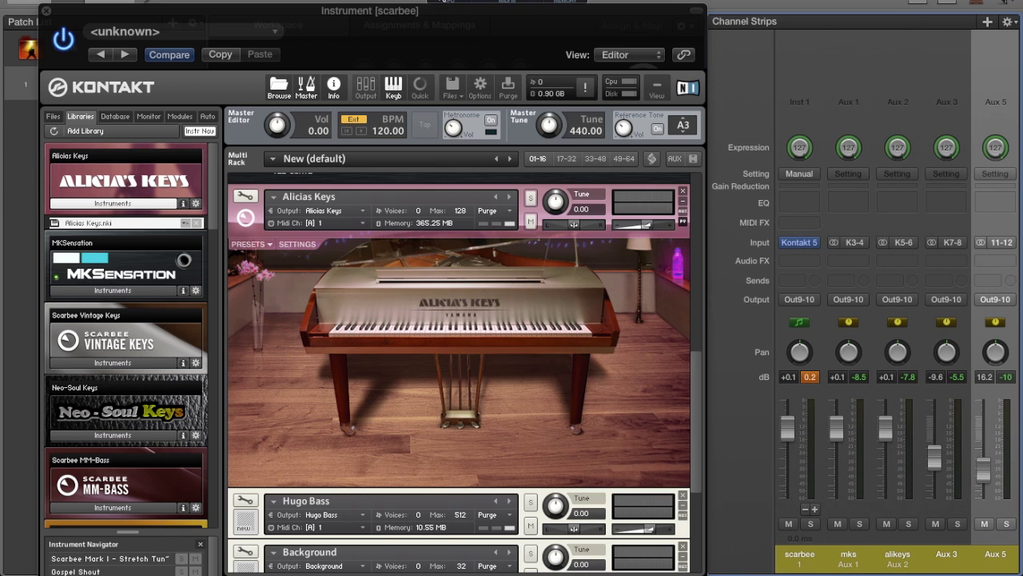
mouse_move(445, 0)
left_click(622, 86)
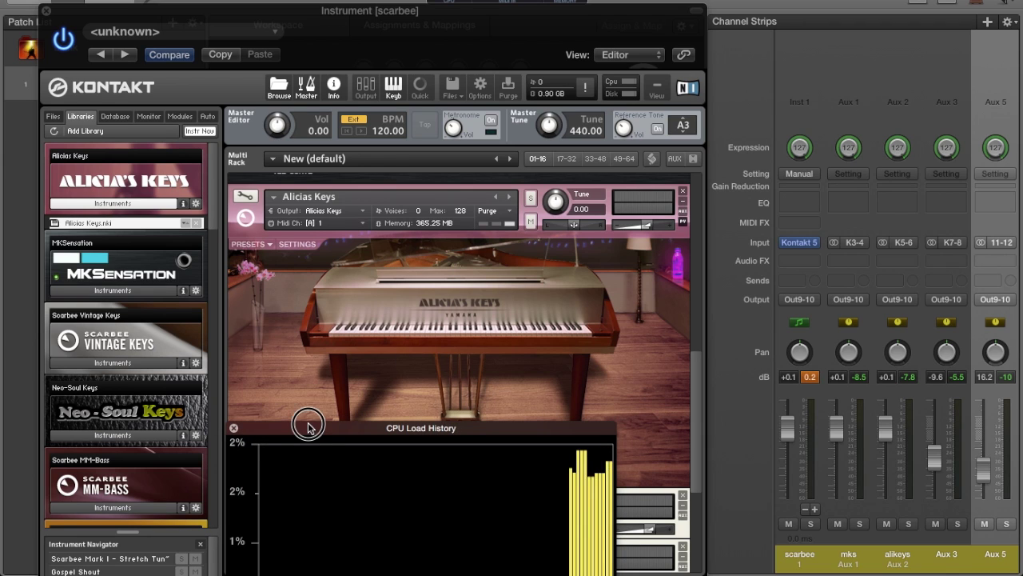
- Move the CPU Load History panel up and left to watch Kontakt 5's load drop
left_click_drag(308, 425, 251, 281)
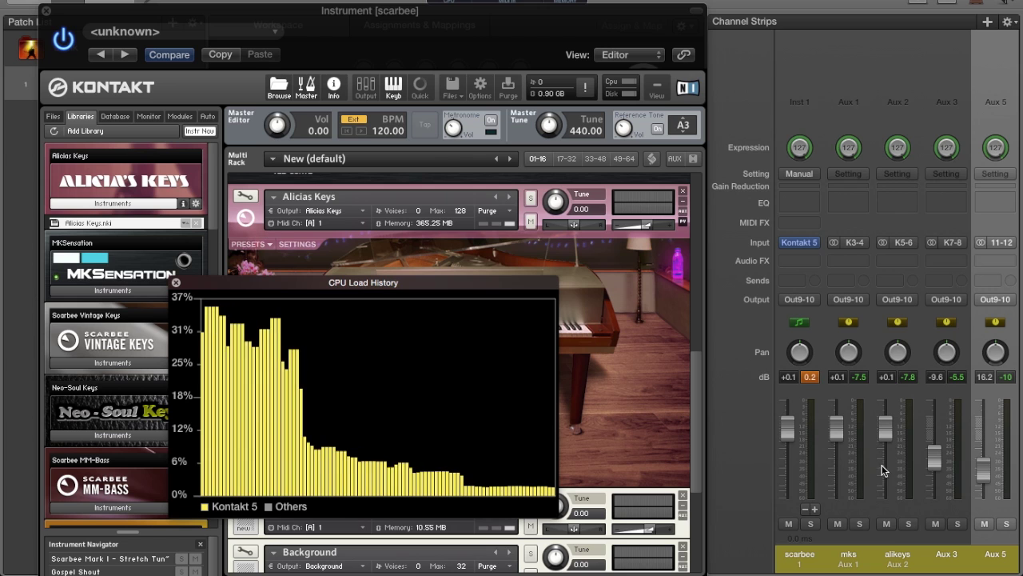
scroll(917, 496, "left", 2)
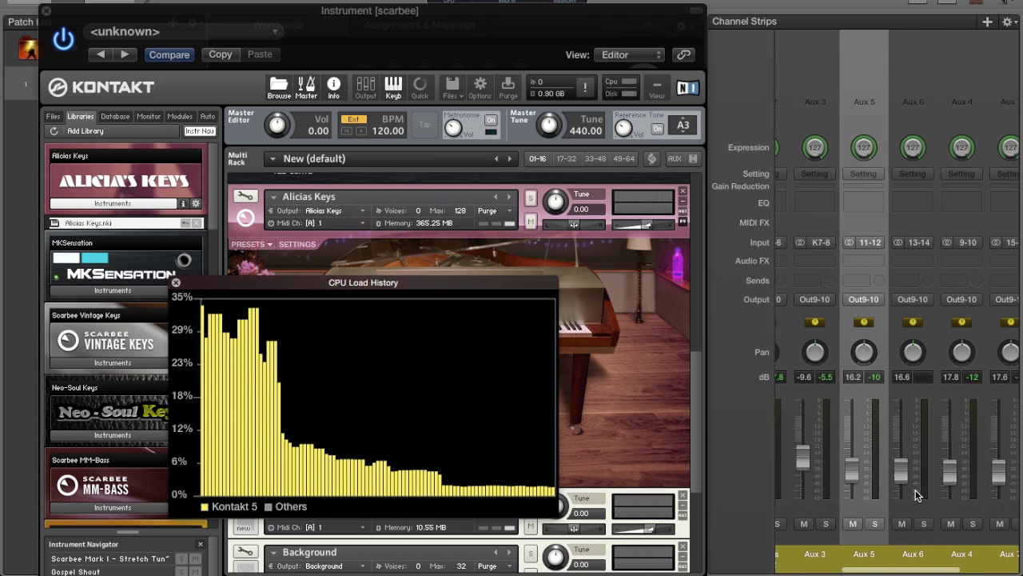
- Close the Kontakt instrument window and the CPU load history panel
left_click(45, 10)
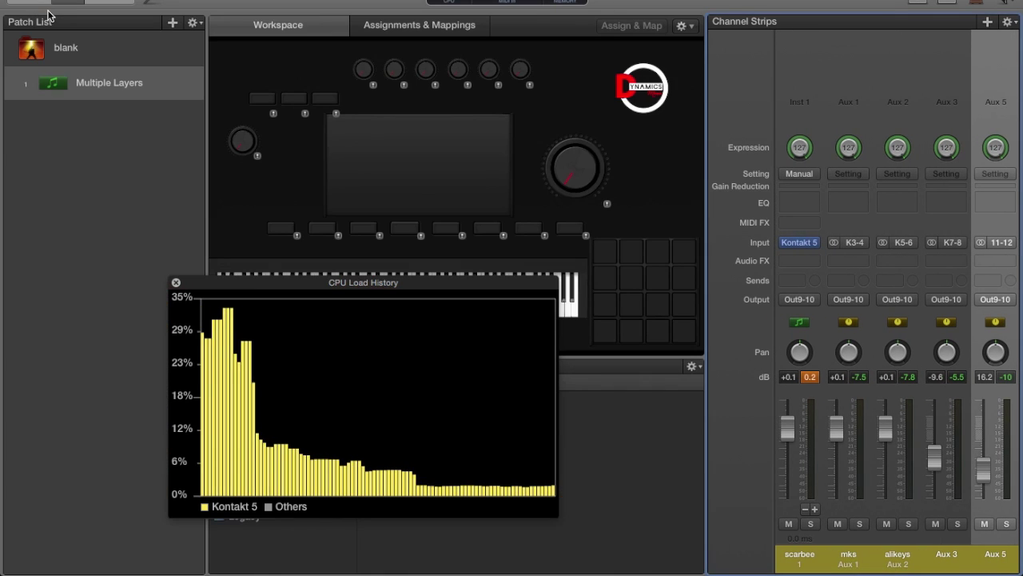
left_click(176, 282)
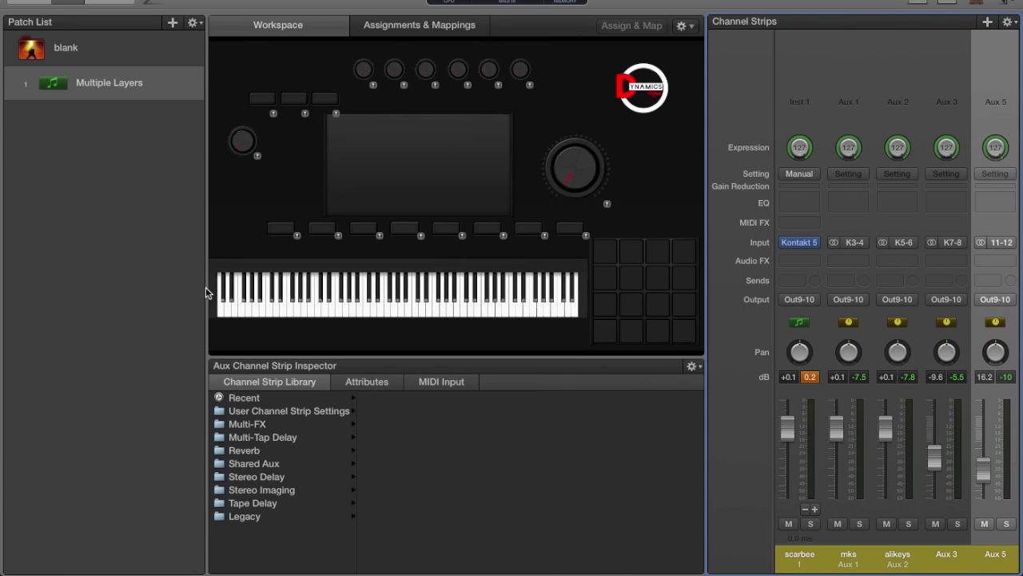
scroll(871, 493, "right", 3)
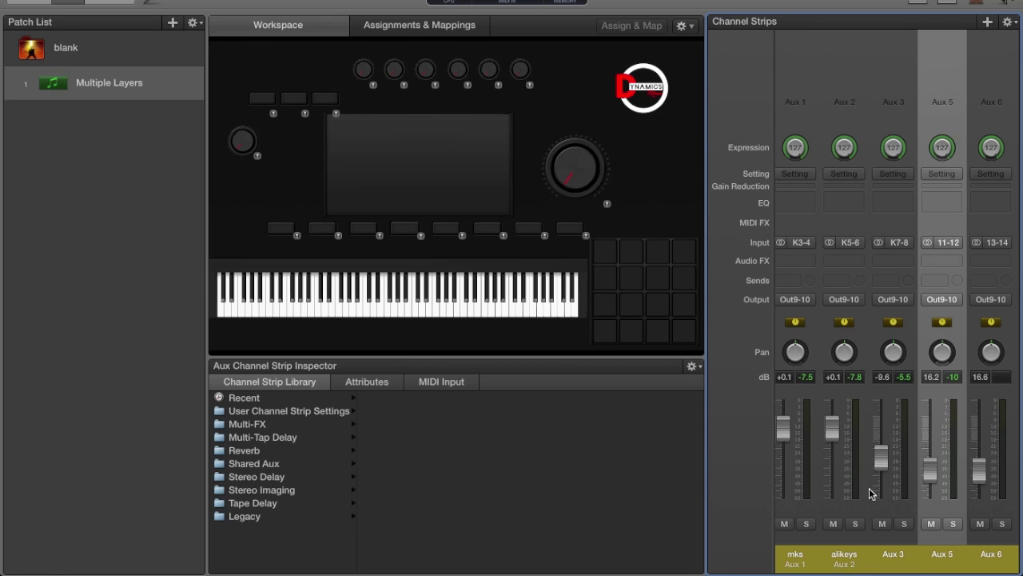
scroll(871, 494, "left", 3)
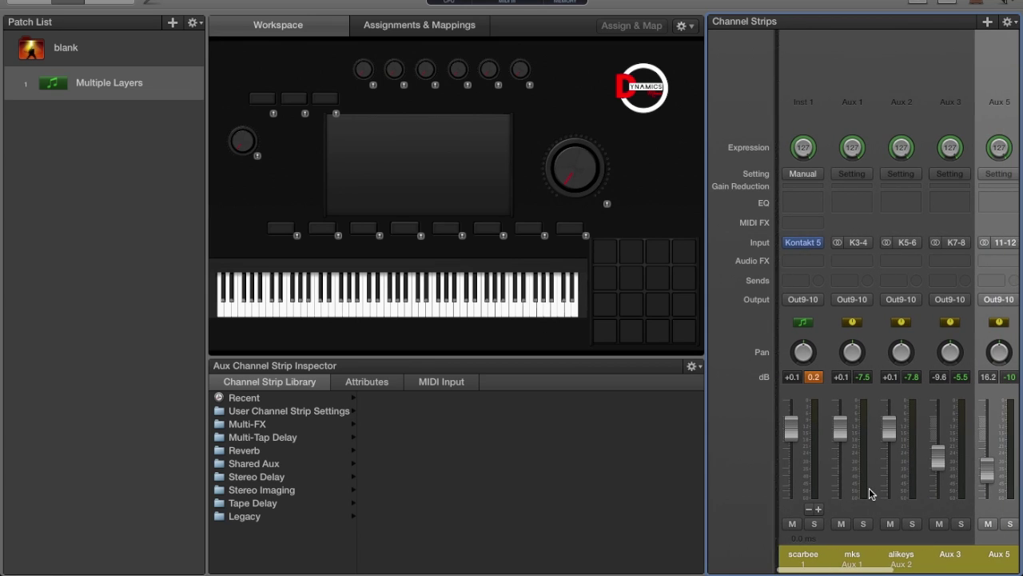
- Map the first workspace button to the scarbee strip's volume
left_click(282, 230)
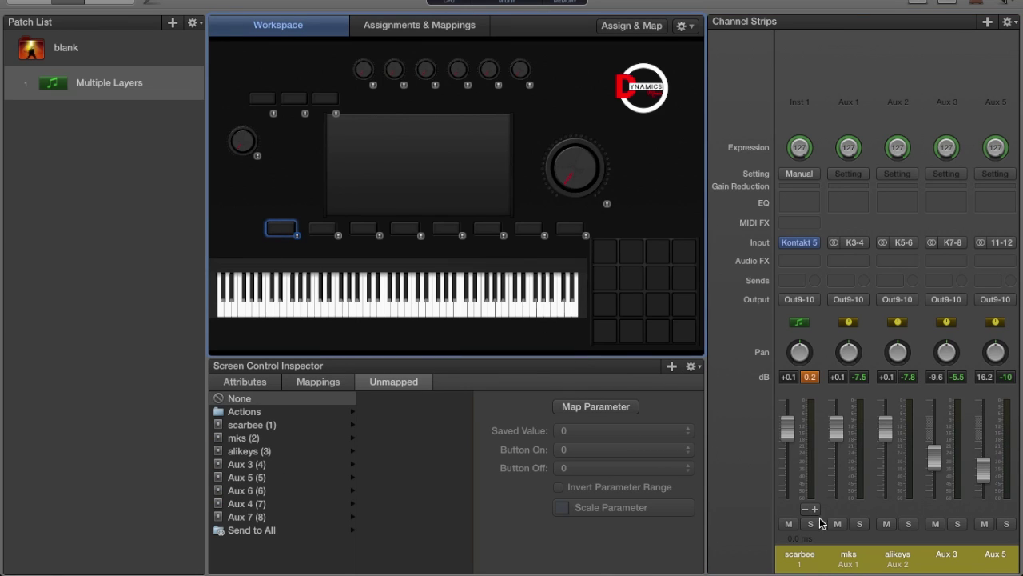
left_click(589, 405)
left_click(789, 524)
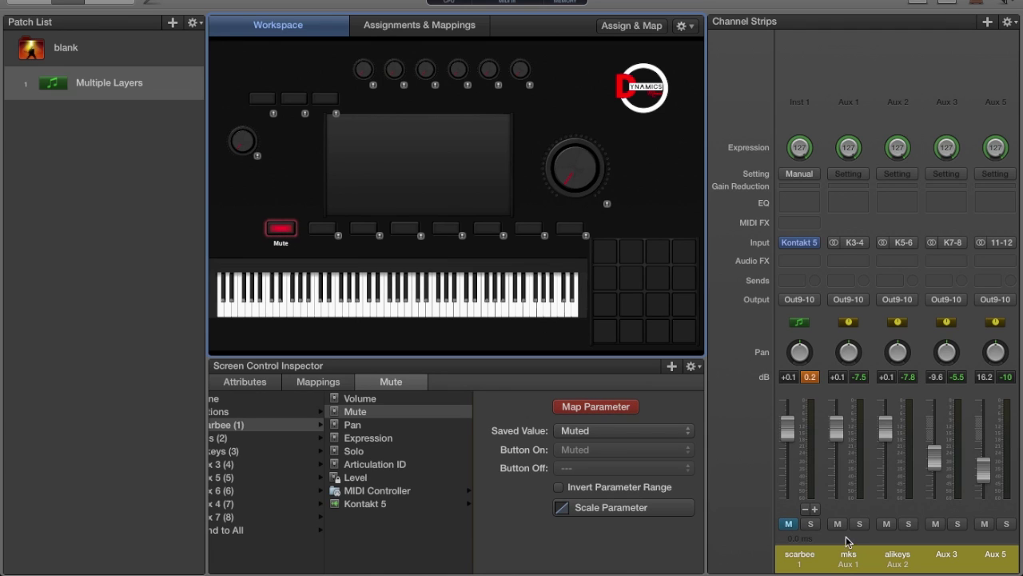
left_click(796, 509)
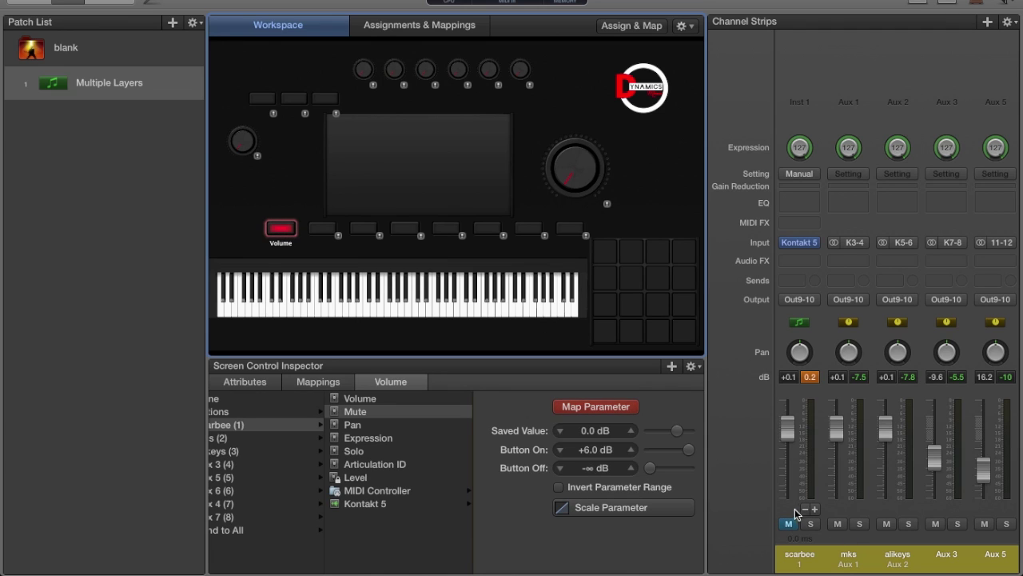
- Map the second and third buttons to the mks and alikeys strip mutes
left_click(316, 232)
left_click(837, 523)
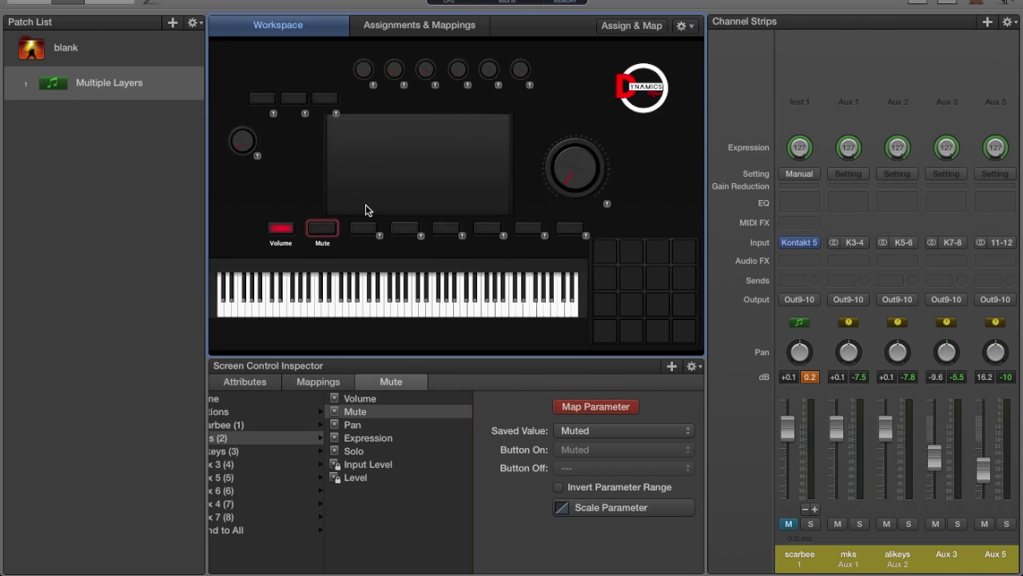
left_click(364, 229)
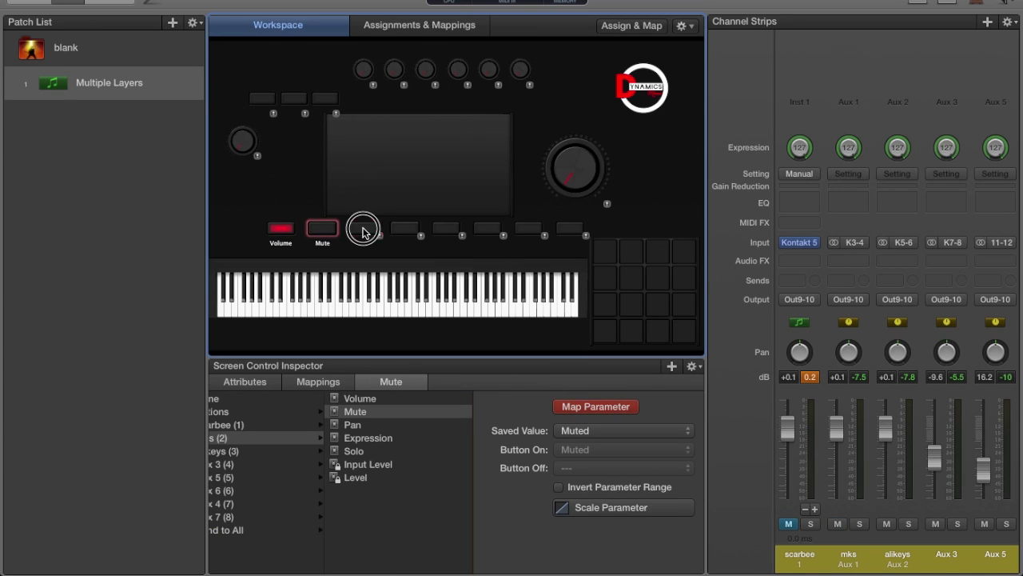
left_click(884, 524)
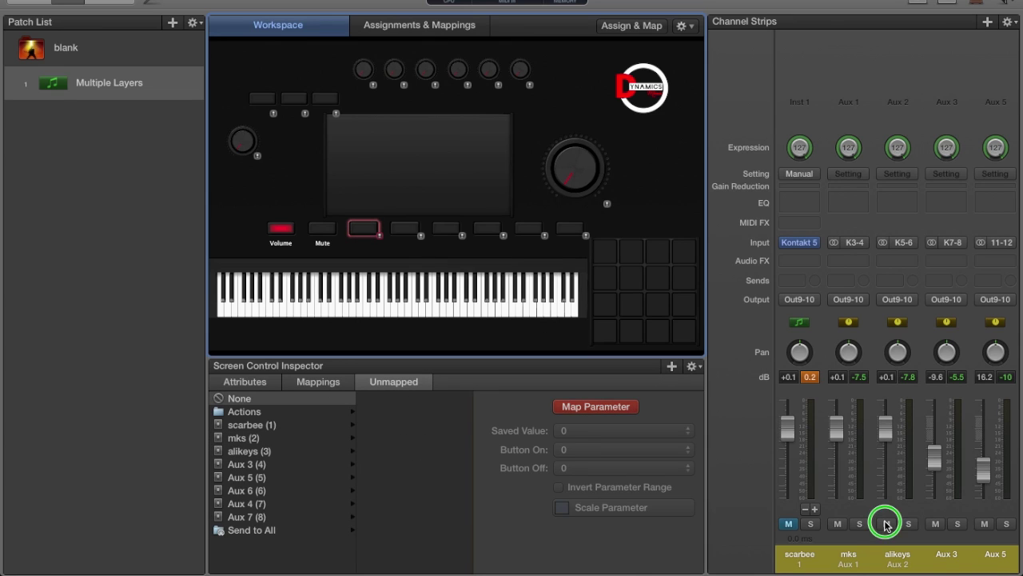
left_click(577, 407)
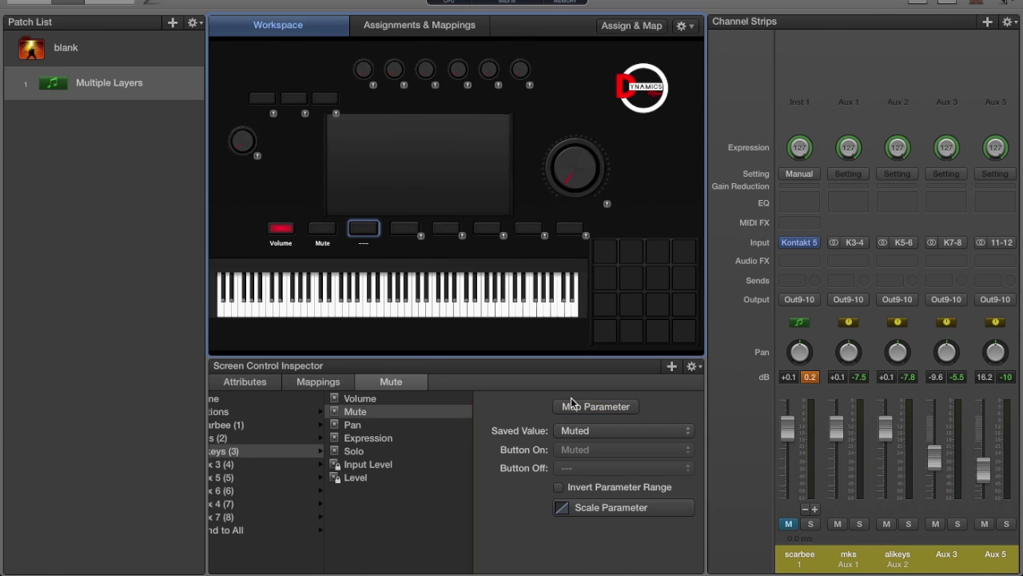
- Test the third button by toggling the alikeys mute on and off
left_click(365, 228)
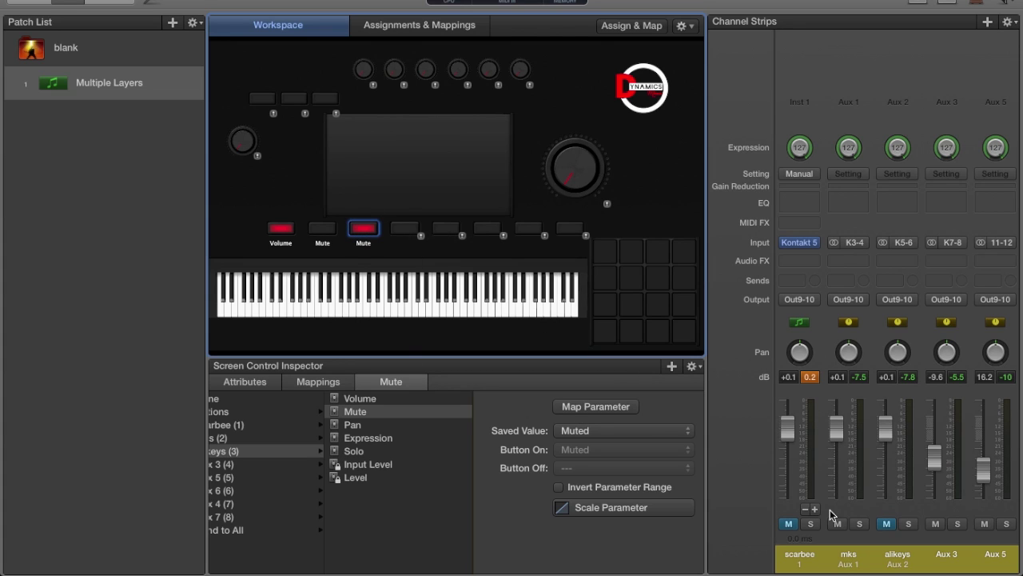
left_click(375, 229)
left_click(377, 230)
left_click(376, 229)
left_click(375, 229)
left_click(376, 229)
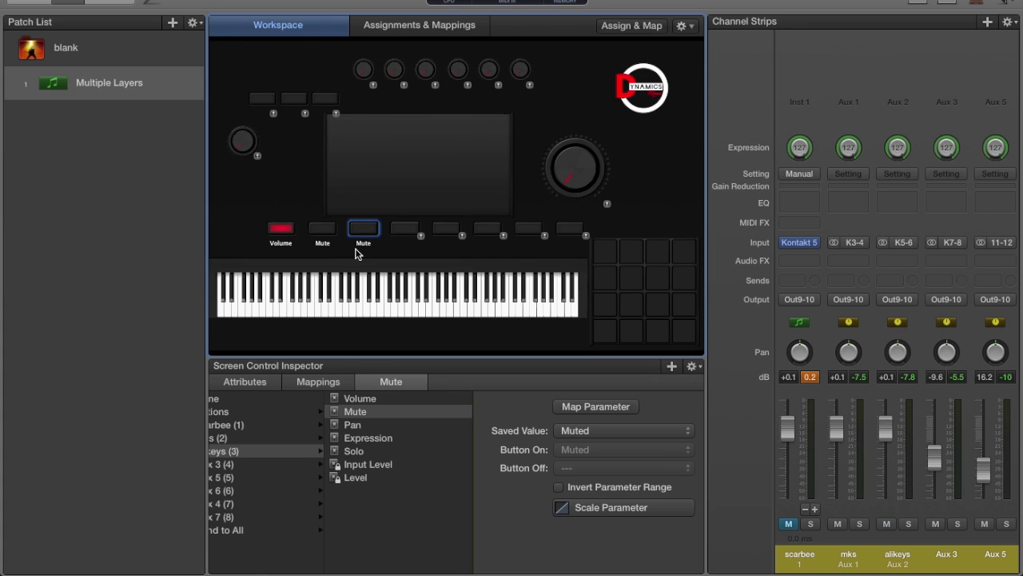